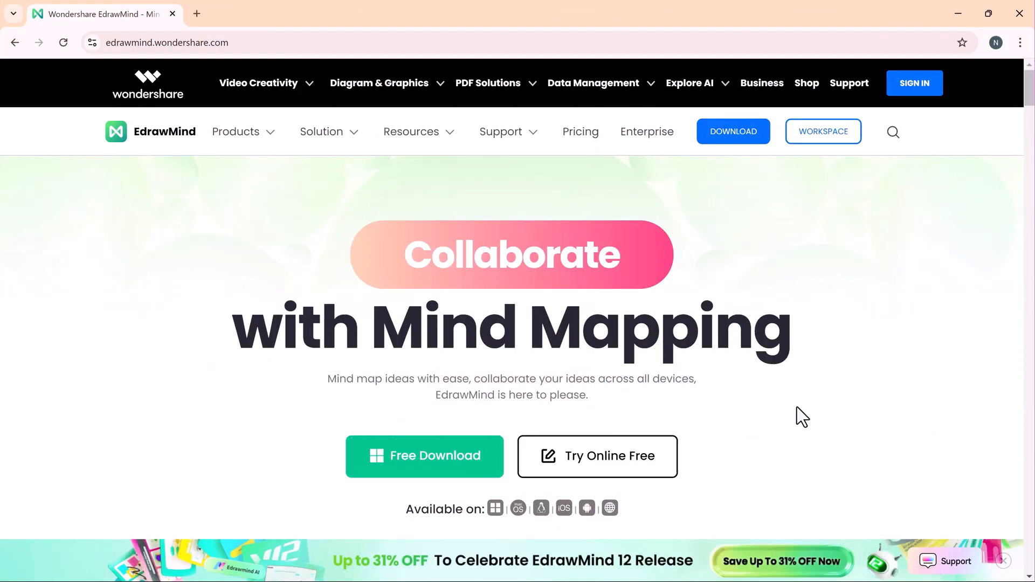
pyautogui.scroll(-2, 797, 407)
pyautogui.scroll(-4, 797, 407)
pyautogui.scroll(-3, 797, 408)
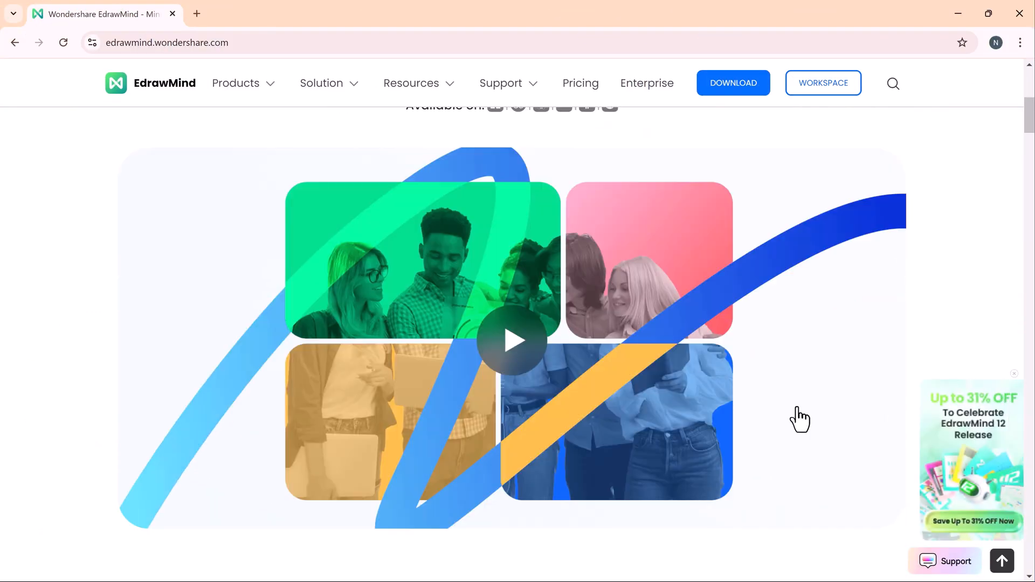
pyautogui.scroll(-3, 800, 419)
pyautogui.scroll(-3, 799, 418)
pyautogui.scroll(-2, 800, 418)
pyautogui.scroll(-2, 799, 418)
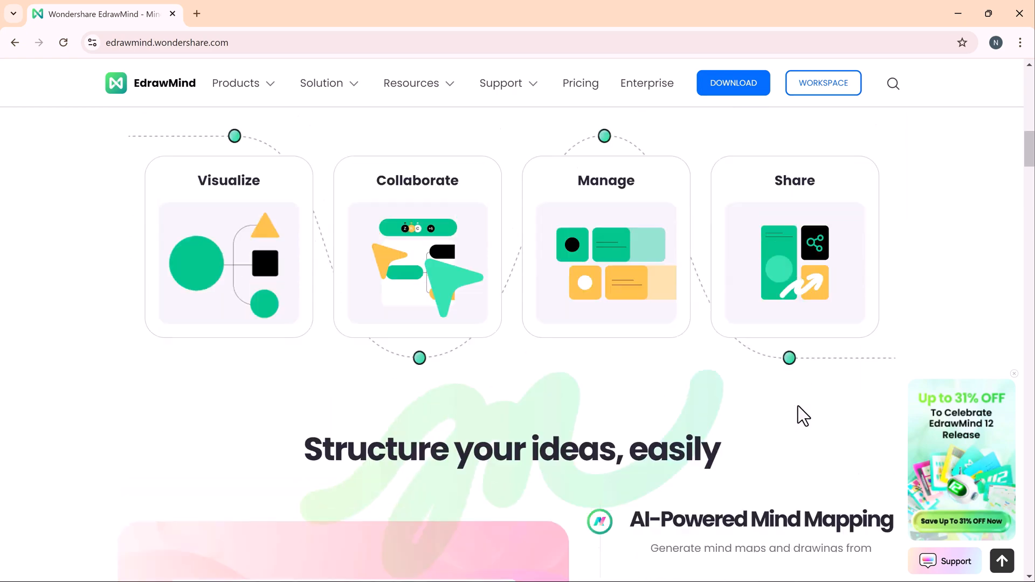
pyautogui.scroll(-2, 799, 407)
pyautogui.scroll(-2, 798, 406)
pyautogui.scroll(-2, 799, 406)
pyautogui.scroll(-3, 799, 407)
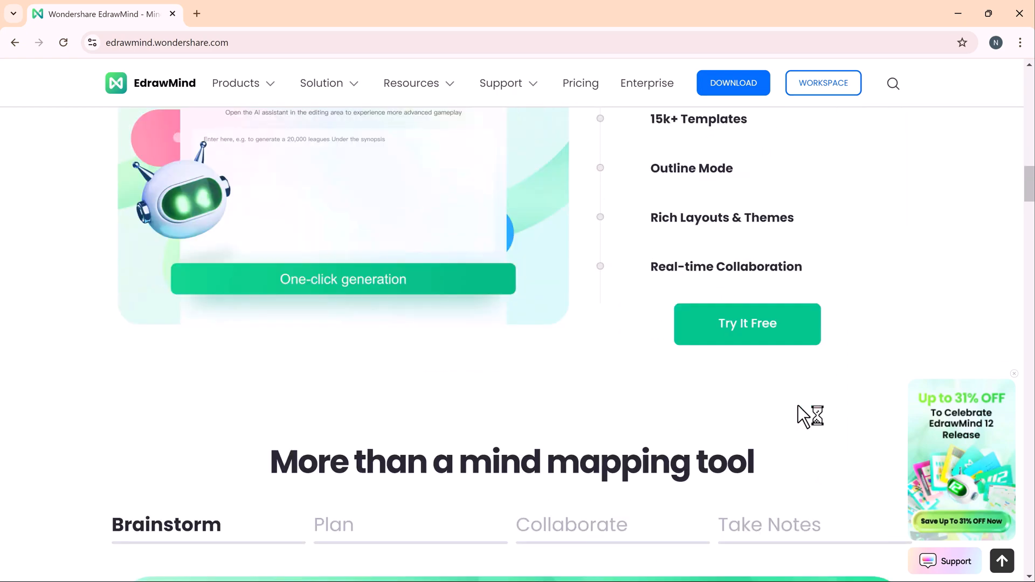
pyautogui.scroll(-2, 798, 405)
pyautogui.scroll(-2, 799, 405)
pyautogui.scroll(-2, 799, 406)
pyautogui.scroll(-2, 799, 406)
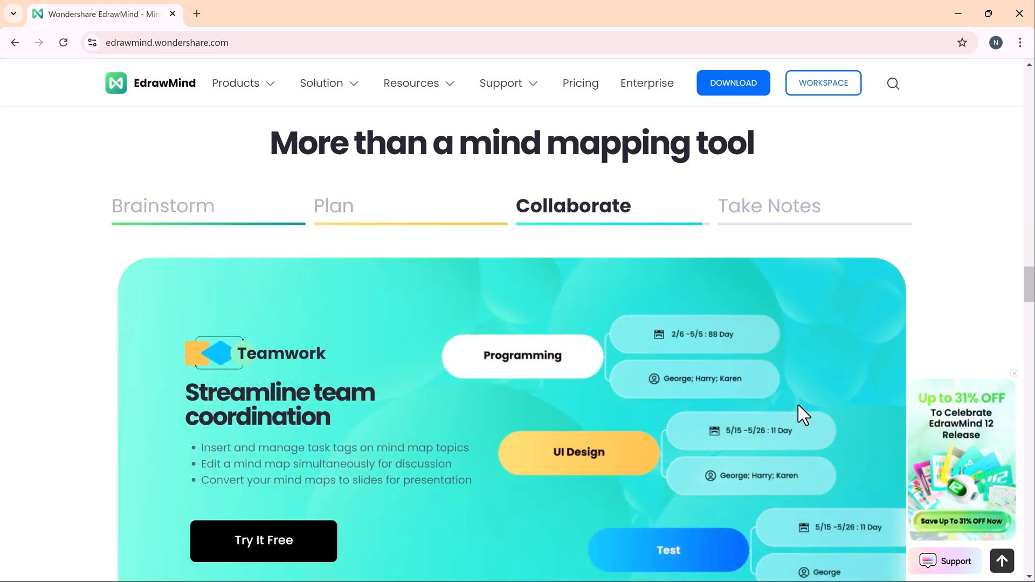
pyautogui.scroll(-3, 800, 405)
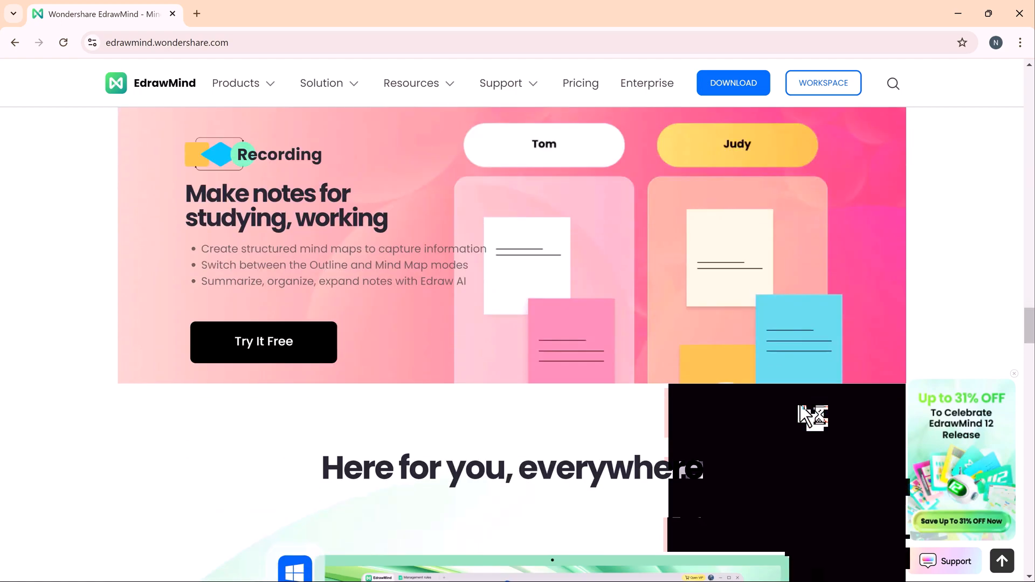
pyautogui.scroll(-3, 800, 405)
pyautogui.scroll(-4, 800, 404)
pyautogui.scroll(-4, 800, 405)
pyautogui.scroll(2, 806, 415)
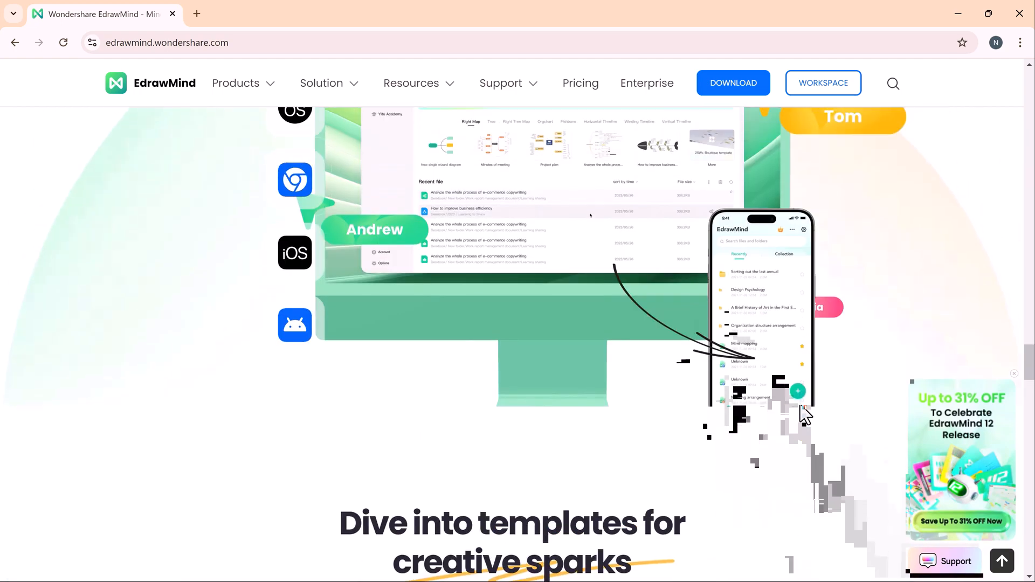
pyautogui.scroll(3, 806, 414)
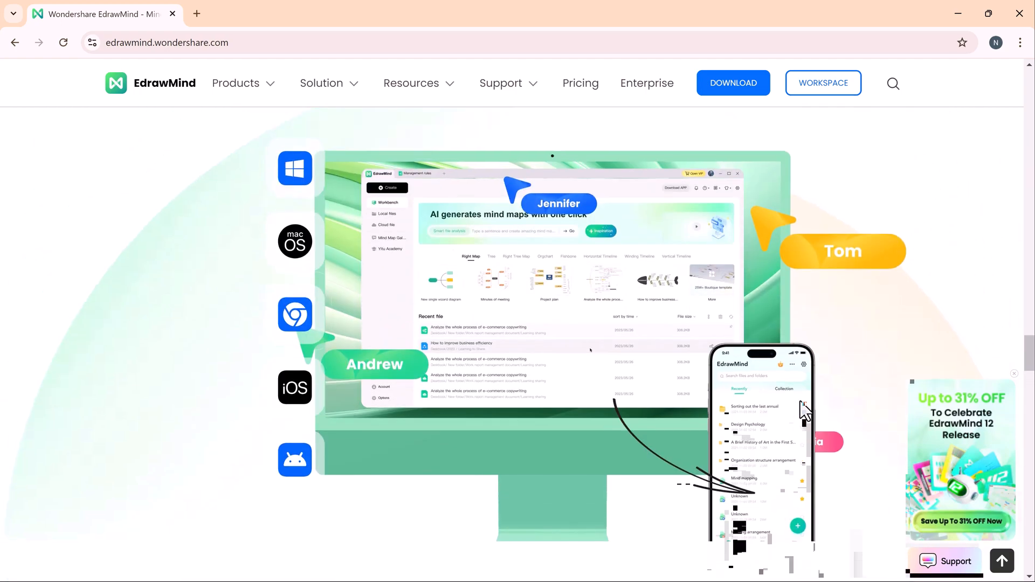
pyautogui.scroll(-4, 806, 413)
pyautogui.scroll(-4, 801, 402)
pyautogui.scroll(-4, 796, 398)
pyautogui.scroll(-5, 796, 397)
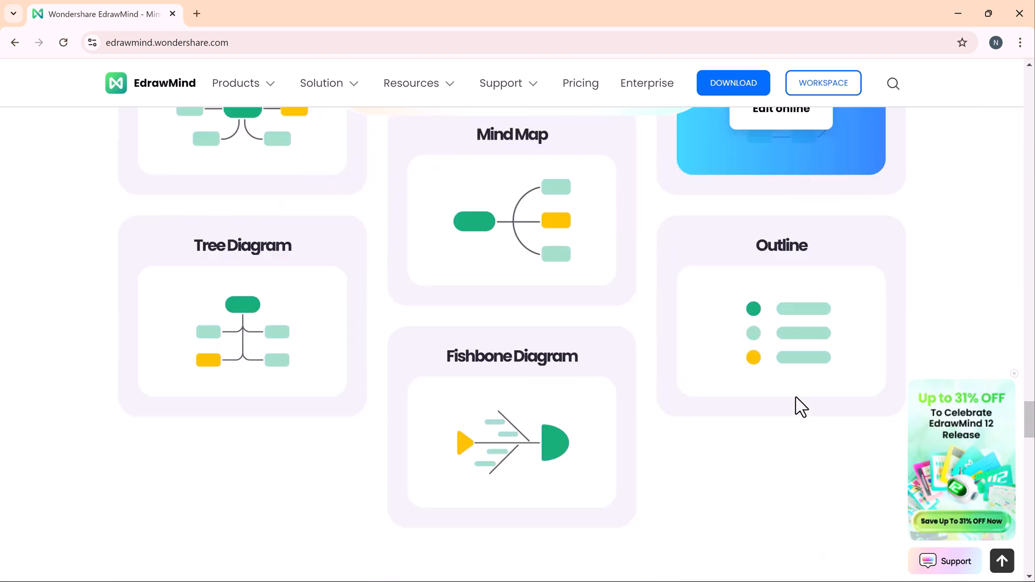
pyautogui.scroll(-3, 796, 397)
pyautogui.scroll(4, 796, 398)
pyautogui.scroll(-5, 796, 397)
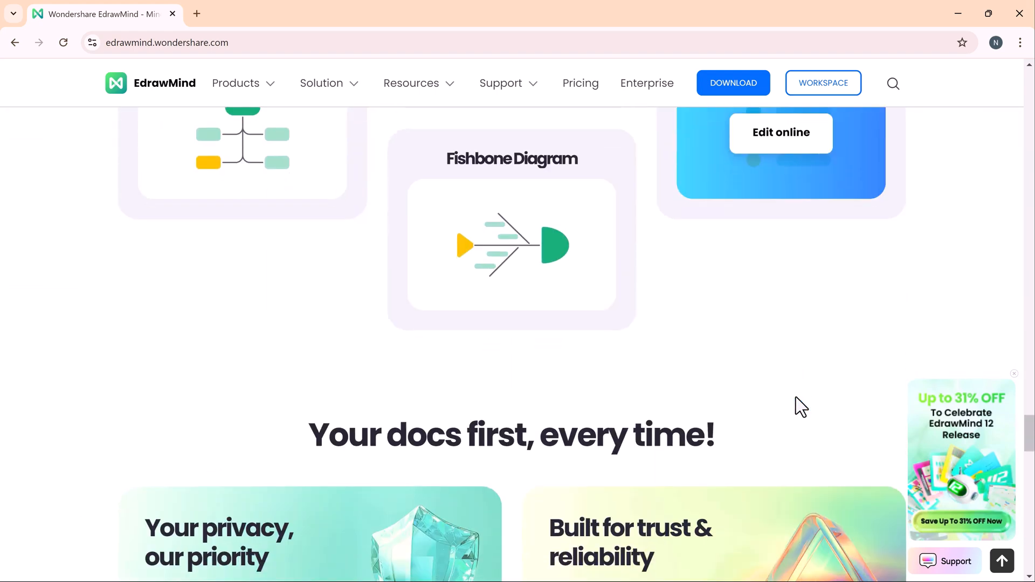
pyautogui.scroll(-5, 796, 397)
pyautogui.scroll(-4, 796, 398)
pyautogui.scroll(-4, 796, 397)
pyautogui.scroll(-3, 796, 397)
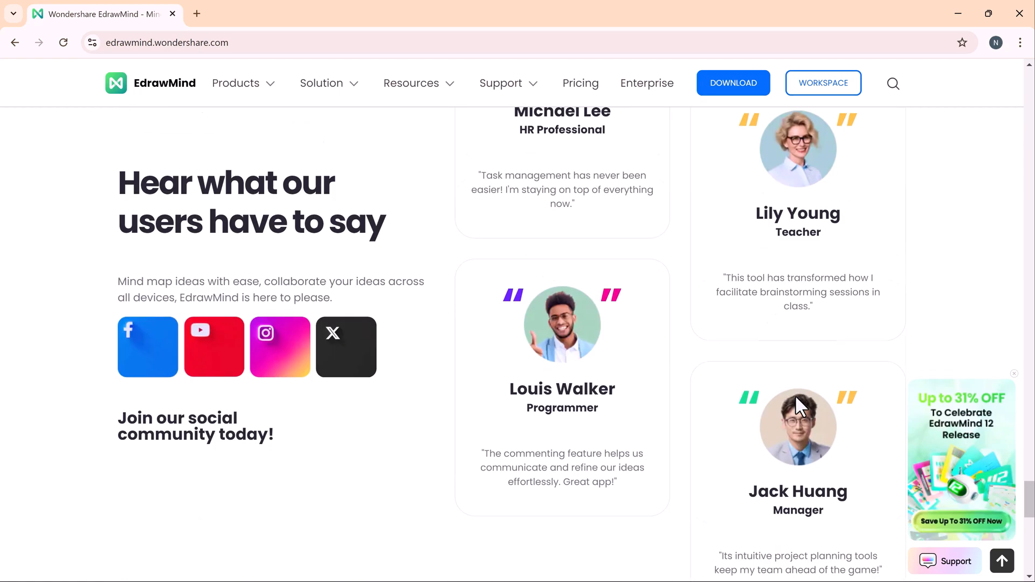
pyautogui.scroll(-5, 796, 397)
pyautogui.scroll(-4, 797, 397)
pyautogui.scroll(-3, 796, 397)
pyautogui.scroll(4, 796, 397)
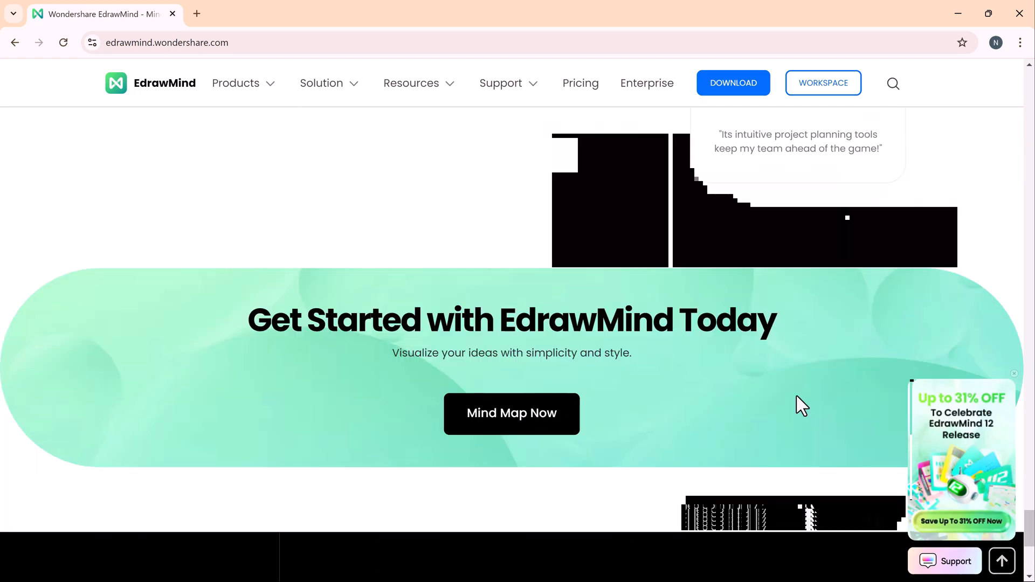
pyautogui.scroll(8, 797, 396)
pyautogui.scroll(8, 797, 396)
pyautogui.scroll(6, 797, 395)
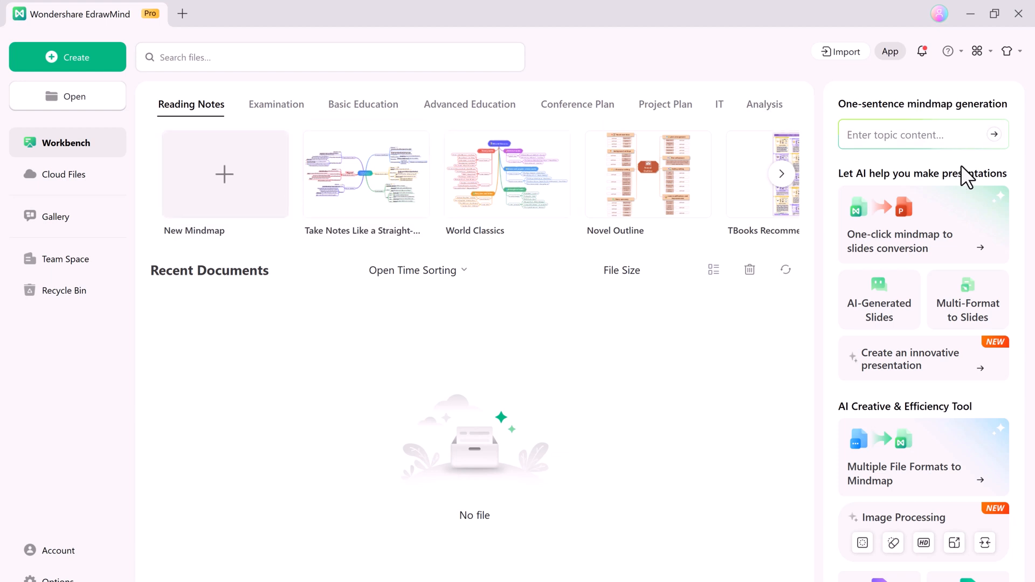
pyautogui.scroll(-1, 961, 165)
pyautogui.scroll(-1, 973, 322)
pyautogui.scroll(-1, 974, 321)
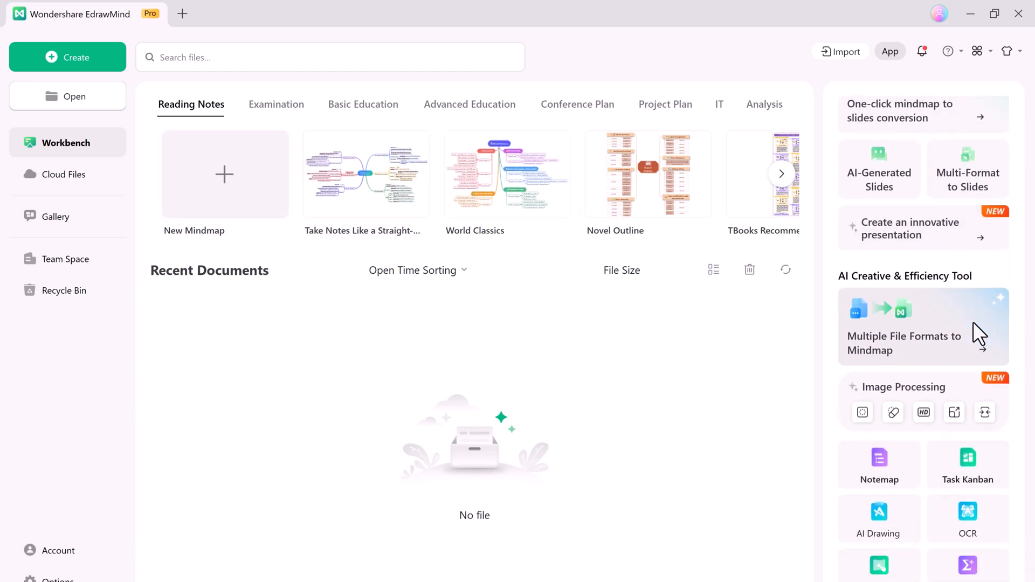
pyautogui.scroll(3, 973, 321)
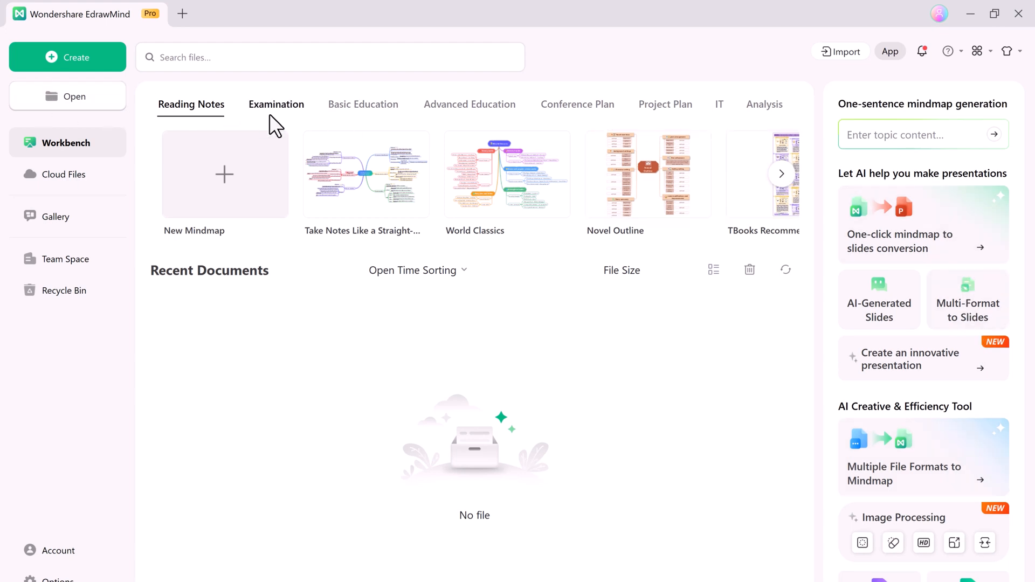
# Show the Basic Education template category in the workbench gallery.
pyautogui.click(363, 104)
pyautogui.scroll(-1, 943, 351)
pyautogui.scroll(-1, 942, 351)
pyautogui.scroll(-1, 942, 352)
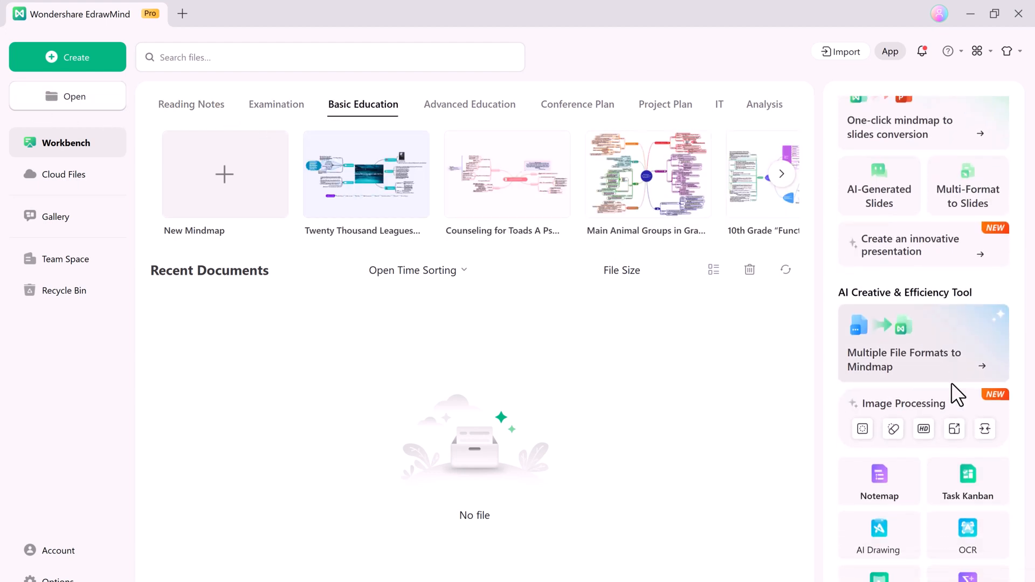
pyautogui.scroll(-1, 931, 325)
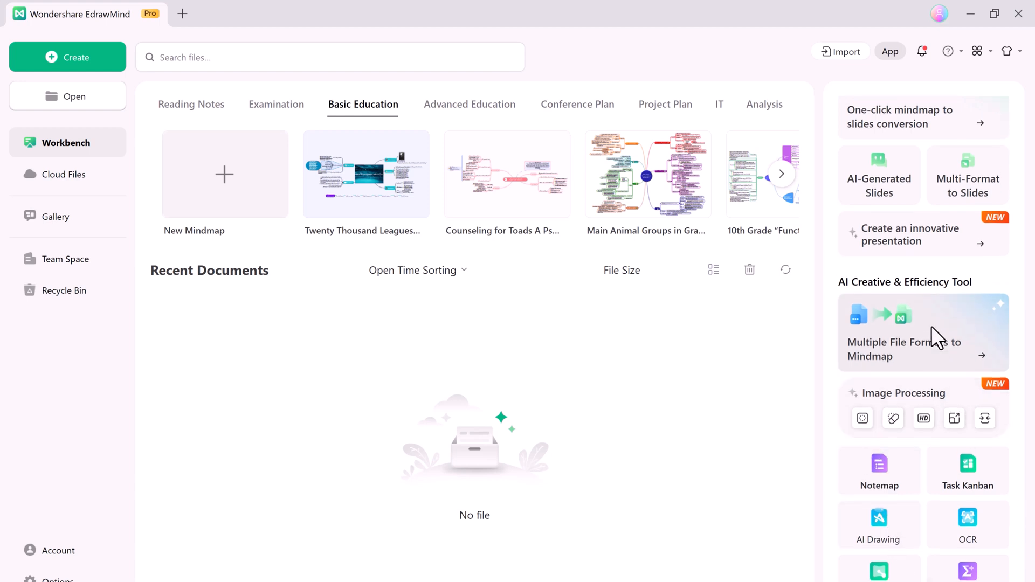
pyautogui.scroll(3, 932, 325)
pyautogui.scroll(1, 931, 326)
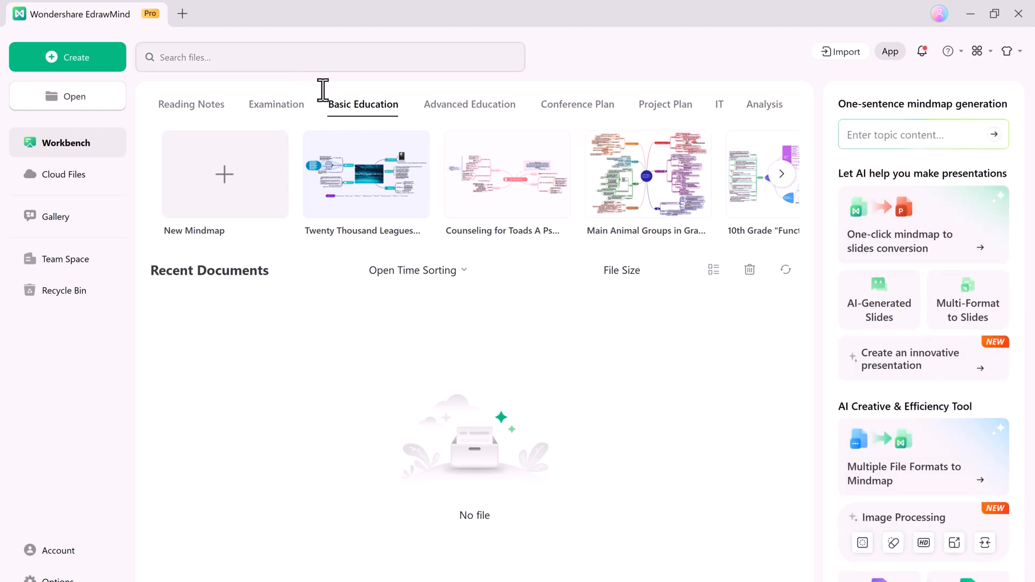
# Search files for 'marketing', filter by Cloud Files then Mindmap Templates, and close the results.
pyautogui.click(324, 58)
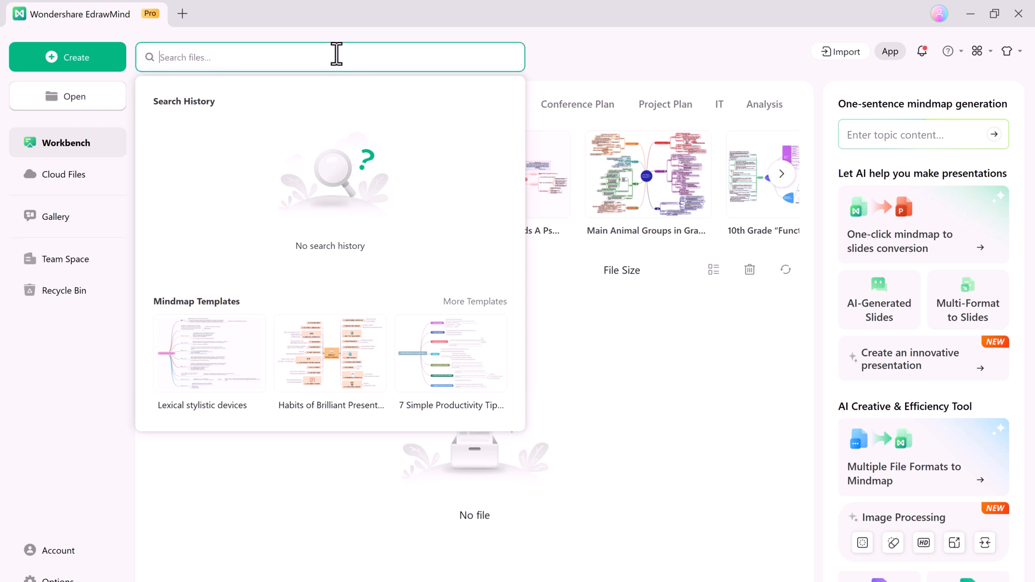
pyautogui.write('marketing')
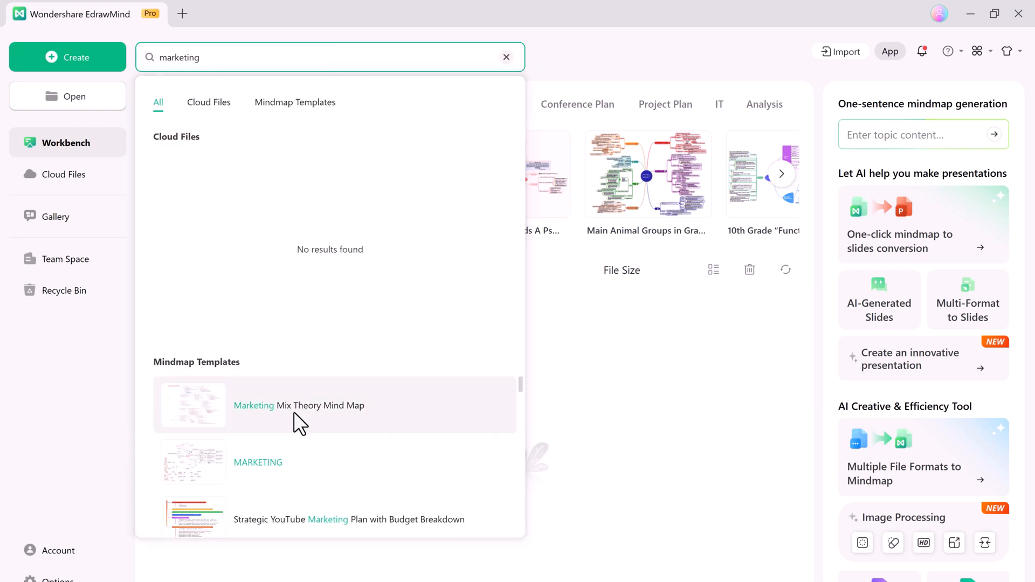
pyautogui.scroll(-1, 332, 417)
pyautogui.scroll(-2, 338, 412)
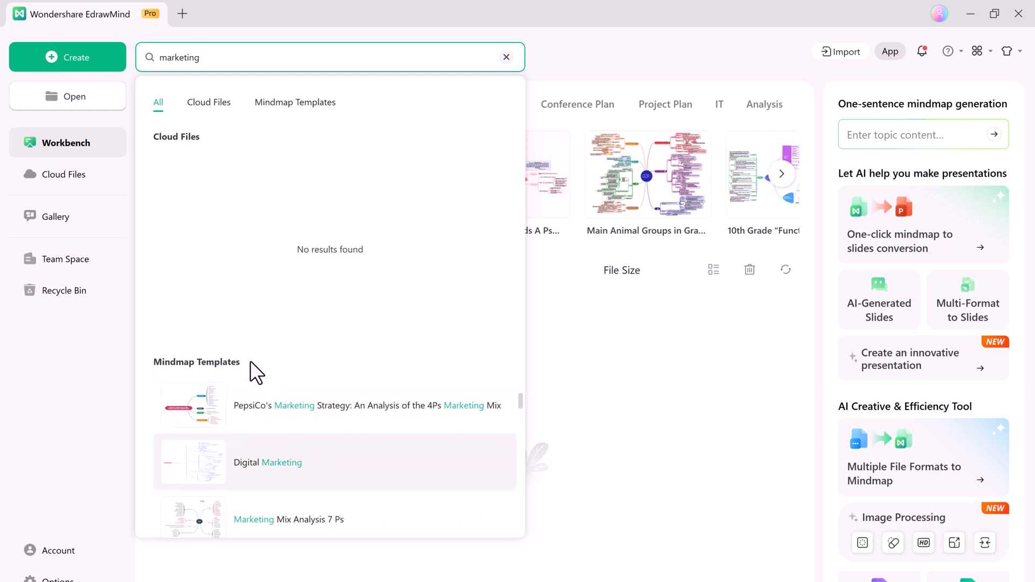
pyautogui.click(209, 102)
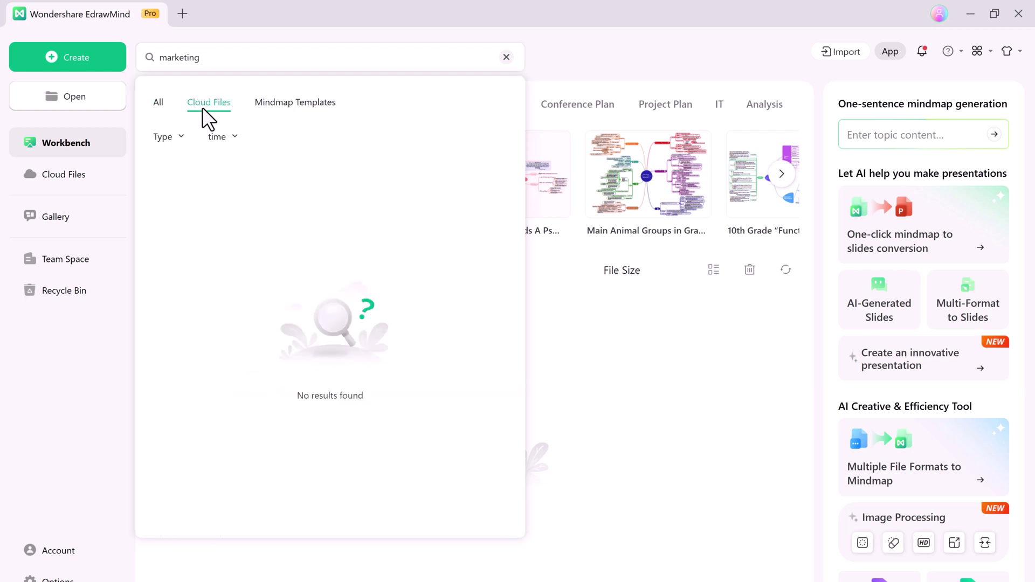
pyautogui.click(279, 100)
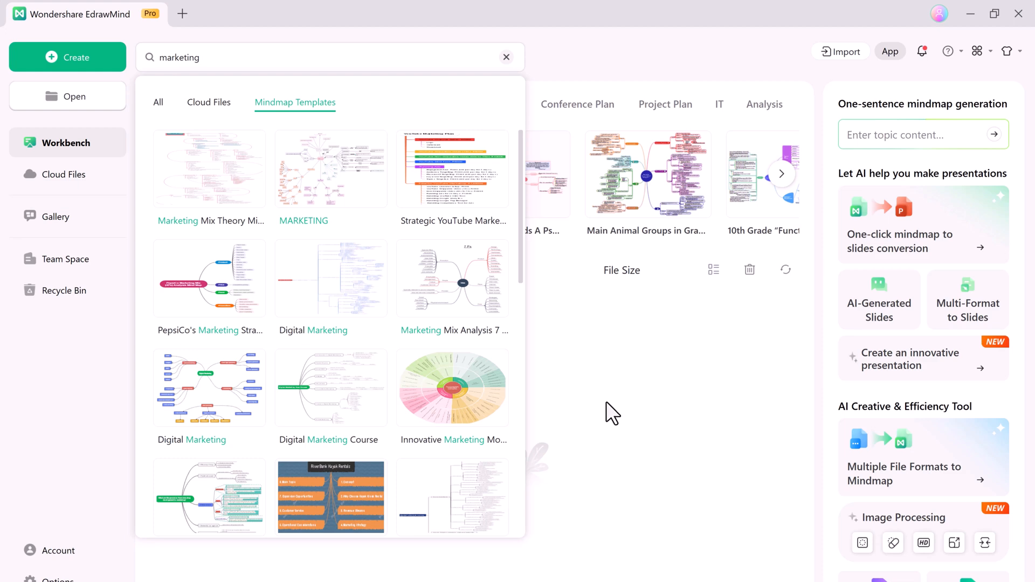
pyautogui.click(613, 413)
pyautogui.click(915, 136)
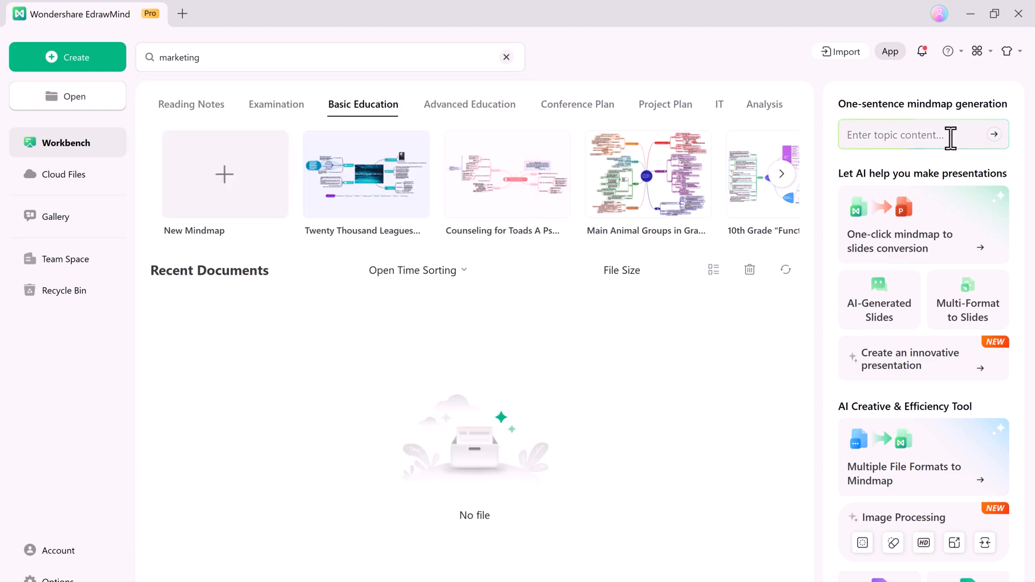
pyautogui.write('Project Planning')
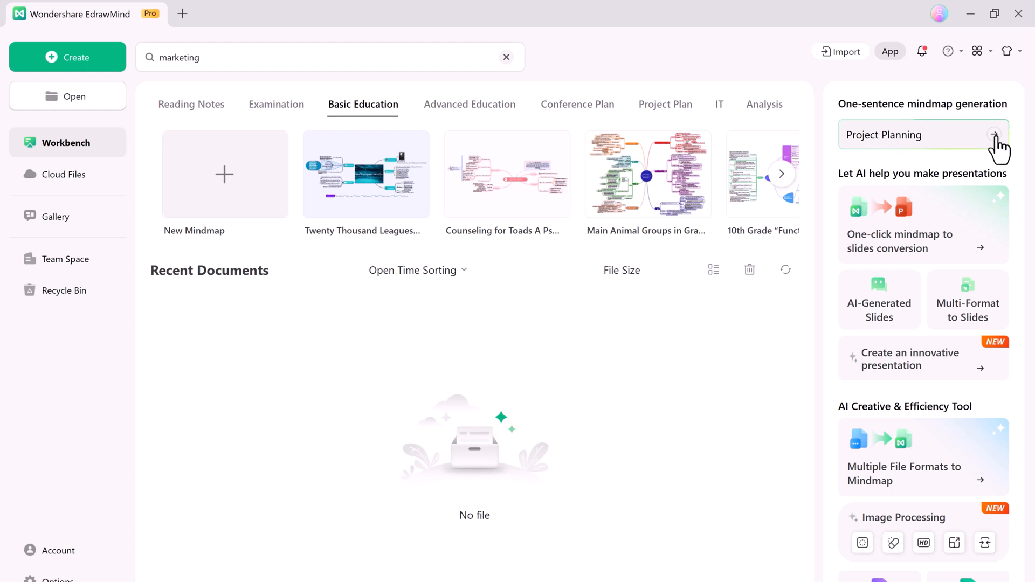
# Generate an AI mind map from the topic 'Project Planning' into a new Map1 document.
pyautogui.click(996, 135)
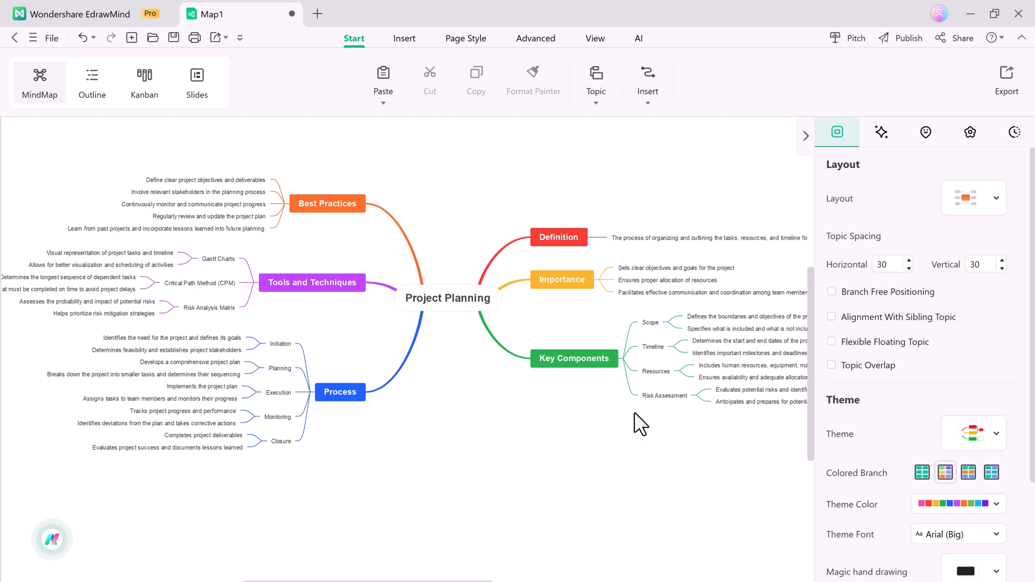
pyautogui.click(449, 300)
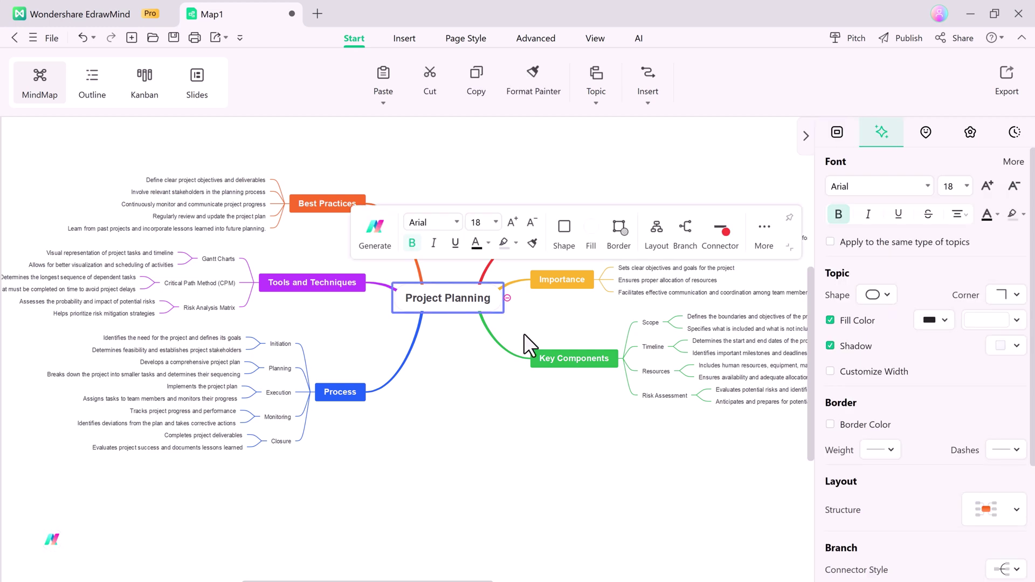
pyautogui.click(558, 363)
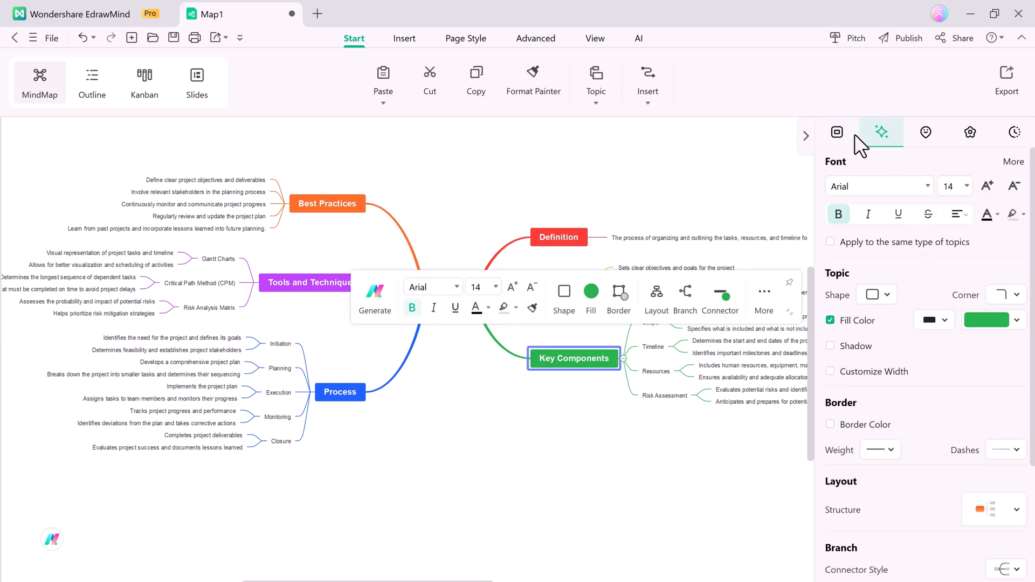
pyautogui.click(838, 133)
pyautogui.click(997, 200)
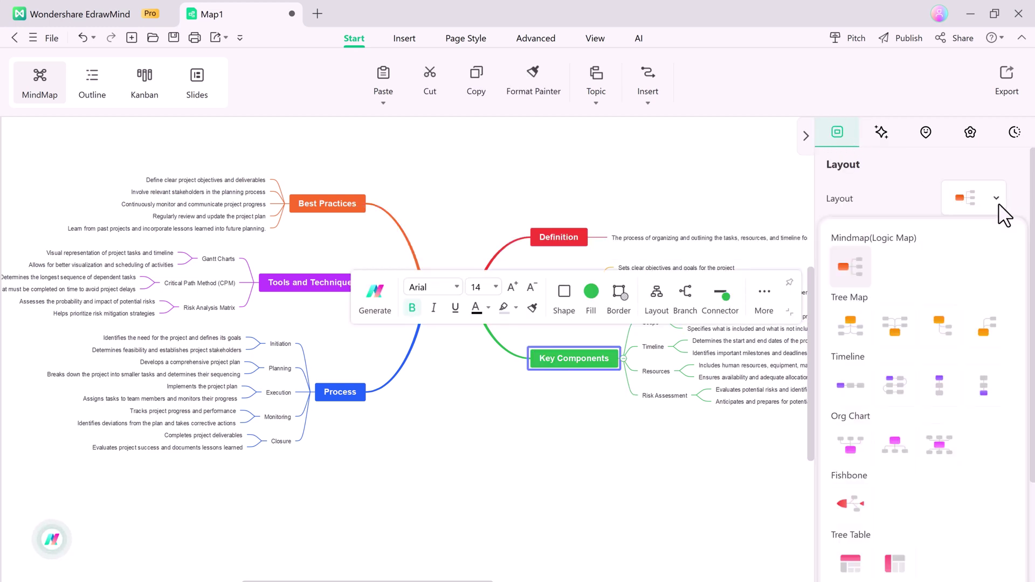
pyautogui.click(856, 329)
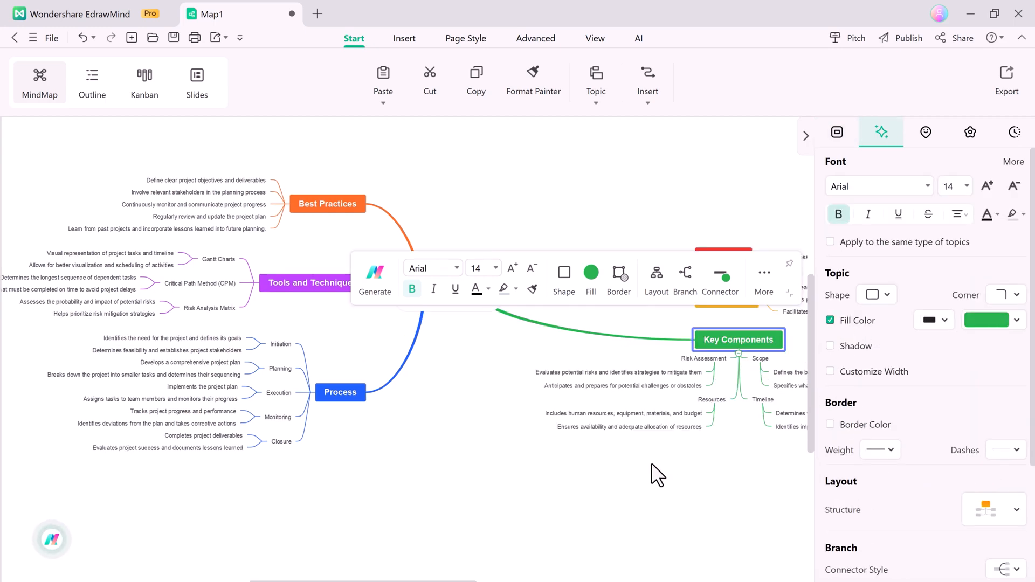
pyautogui.hotkey('ctrl', 'z')
pyautogui.click(996, 200)
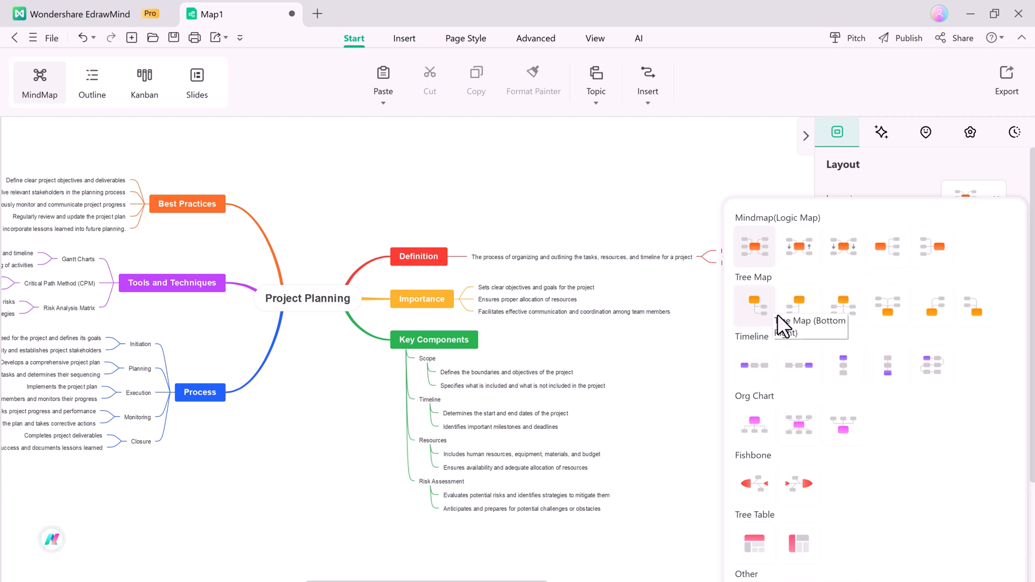
pyautogui.click(939, 246)
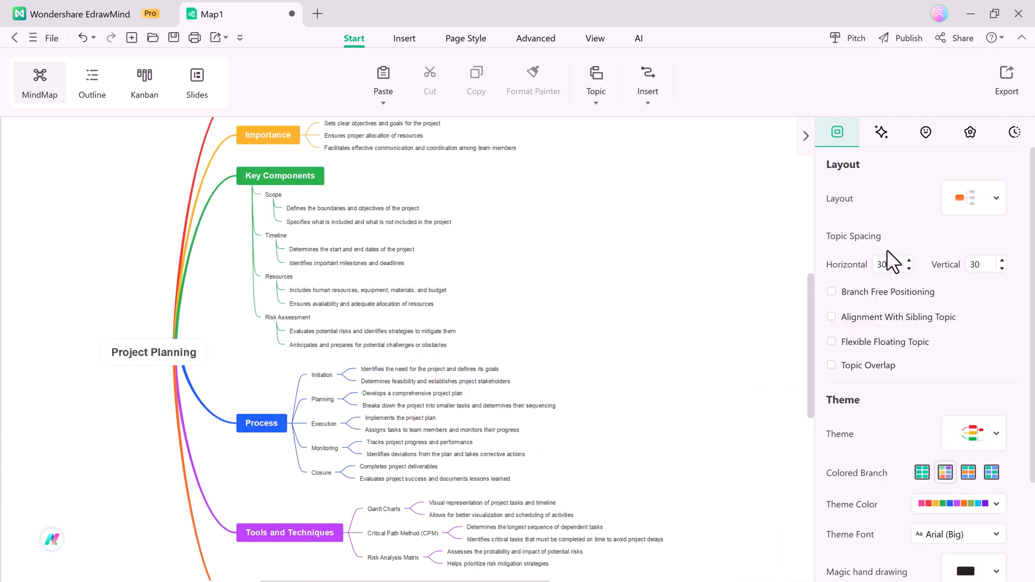
pyautogui.scroll(-2, 555, 337)
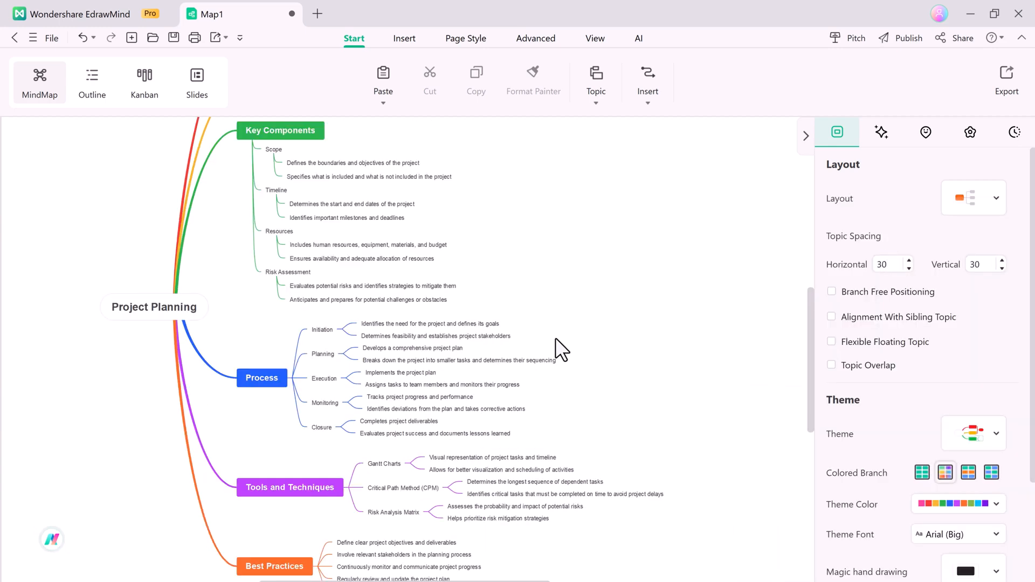
pyautogui.scroll(-1, 556, 337)
pyautogui.scroll(3, 555, 337)
pyautogui.hotkey('ctrl', 'z')
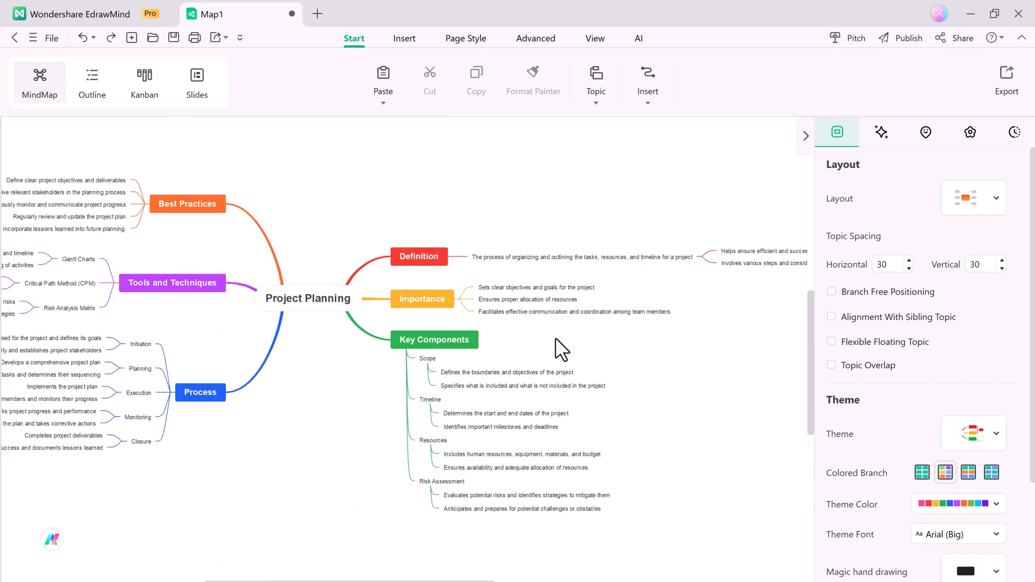
pyautogui.click(556, 337)
pyautogui.click(511, 435)
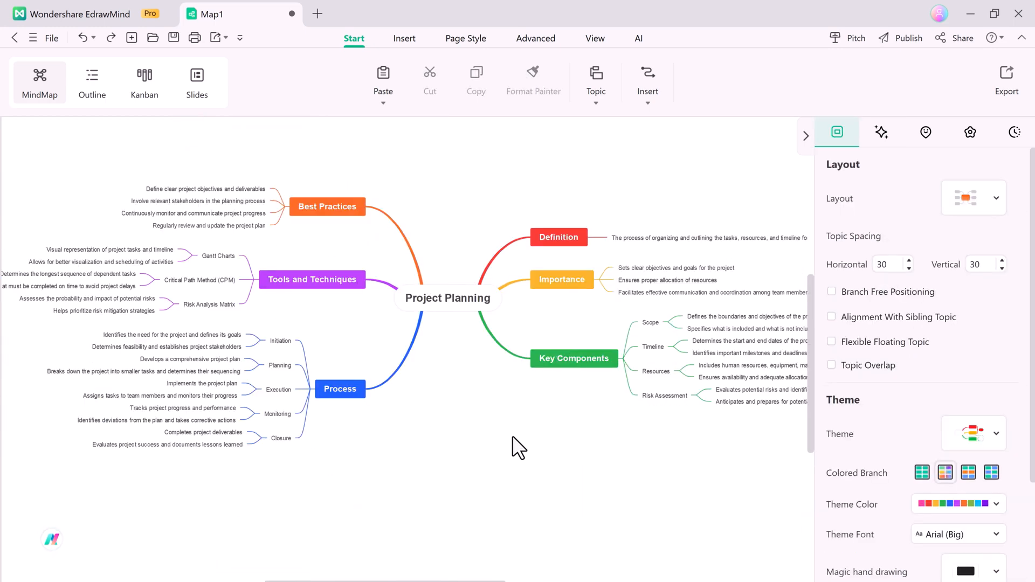
# Colour the Initiation card dark blue and the first Best Practices card magenta.
pyautogui.click(542, 454)
pyautogui.scroll(1, 542, 410)
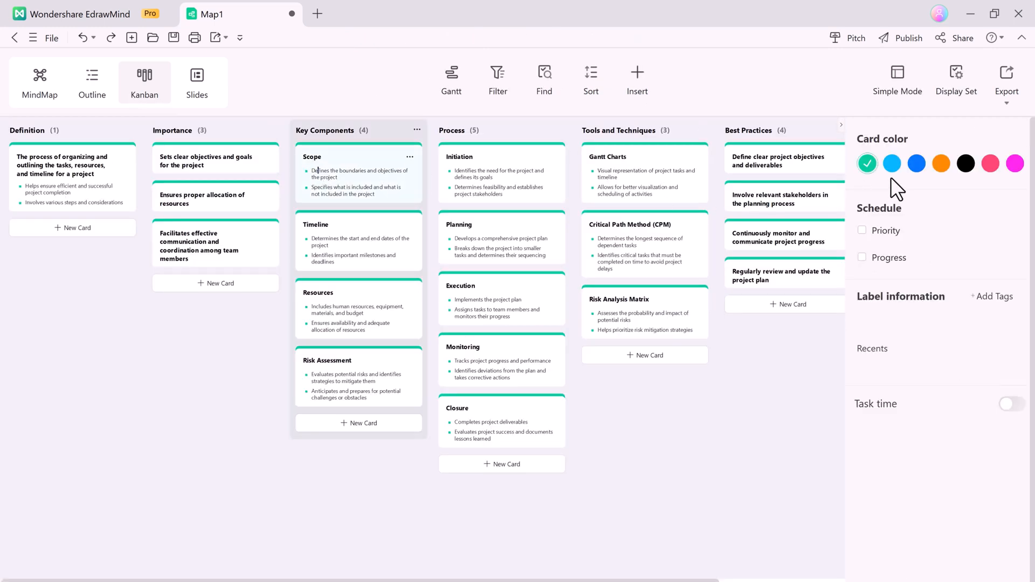
pyautogui.click(539, 172)
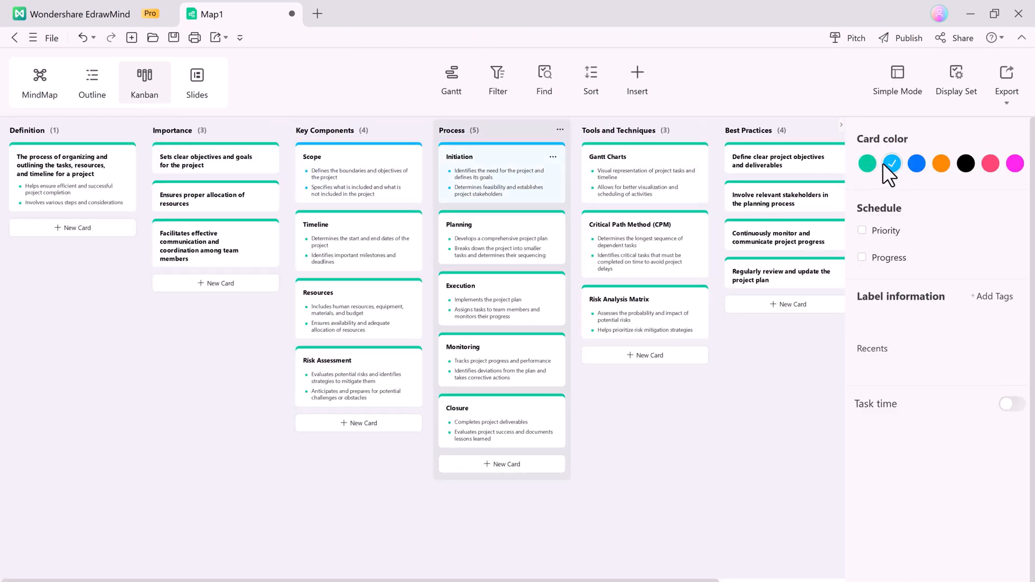
pyautogui.click(917, 164)
pyautogui.click(659, 171)
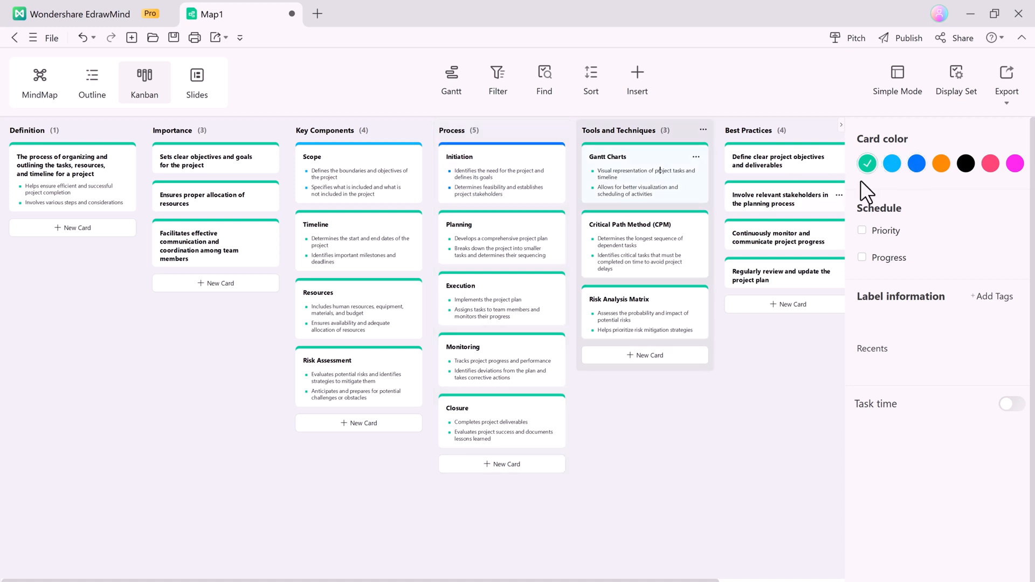
pyautogui.click(776, 165)
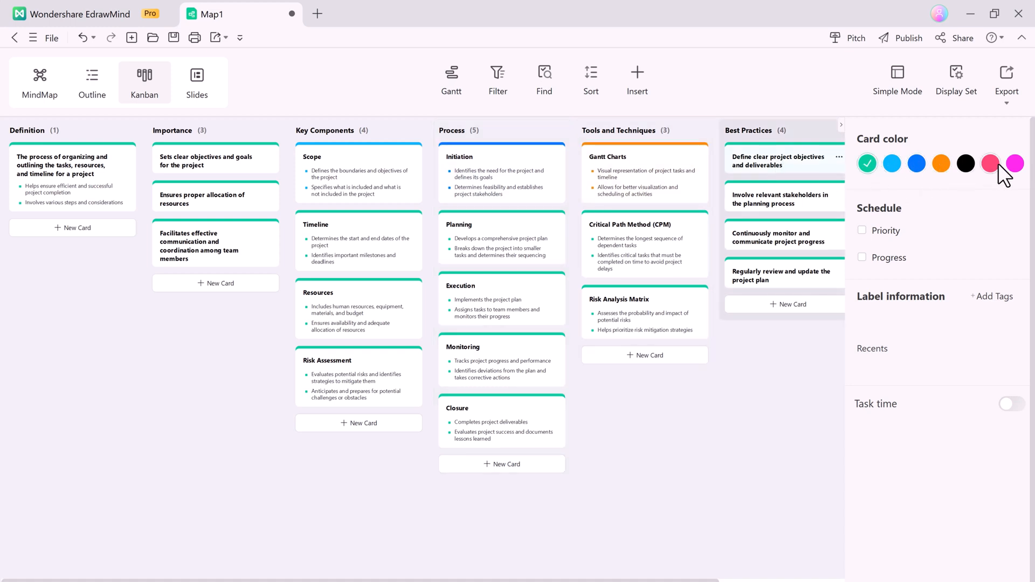
pyautogui.click(1016, 164)
# Give Planning, Execution and Monitoring cards priorities P1, P2 and P3.
pyautogui.click(495, 258)
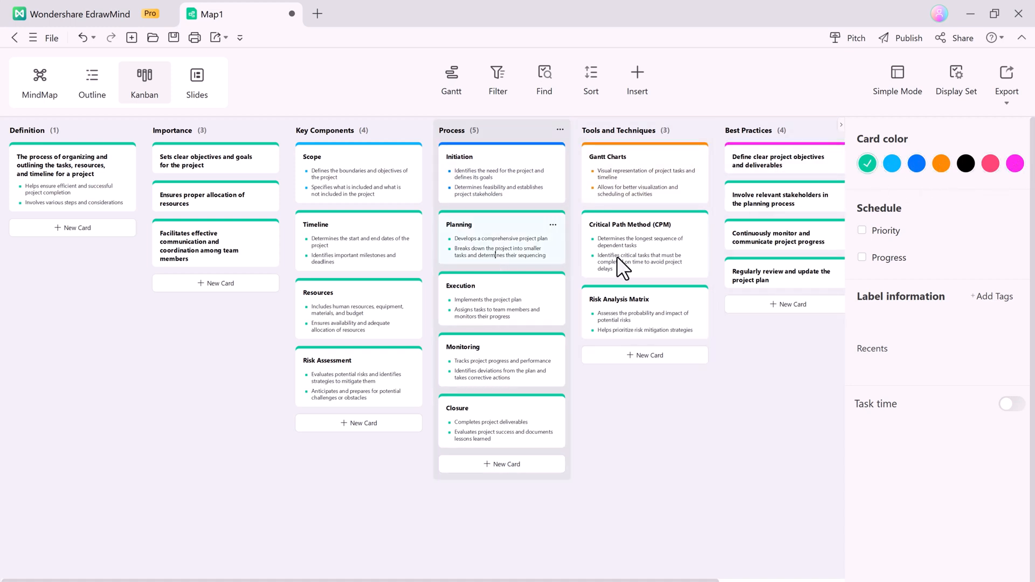
pyautogui.click(862, 230)
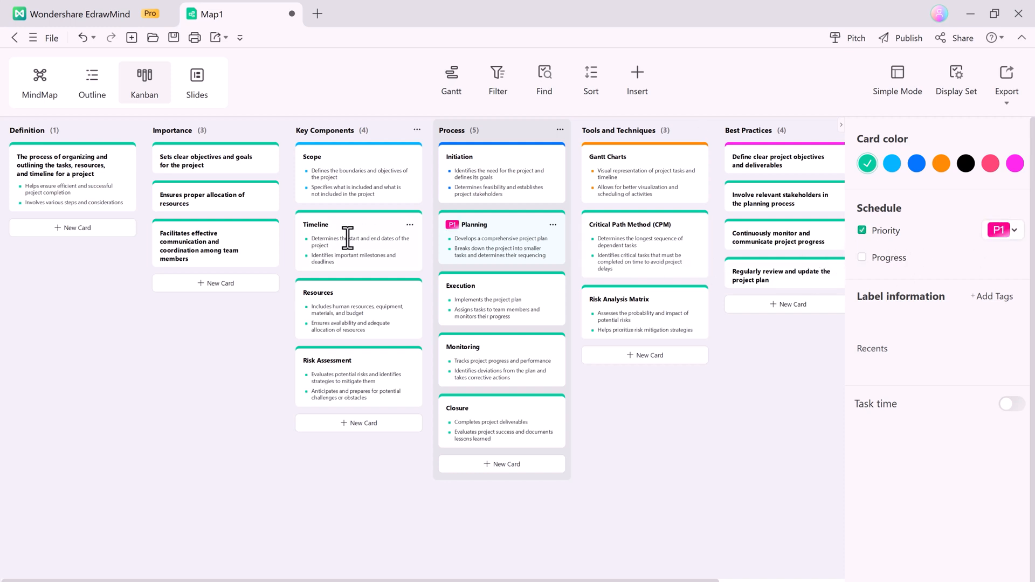
pyautogui.click(481, 303)
pyautogui.click(881, 233)
pyautogui.click(1013, 231)
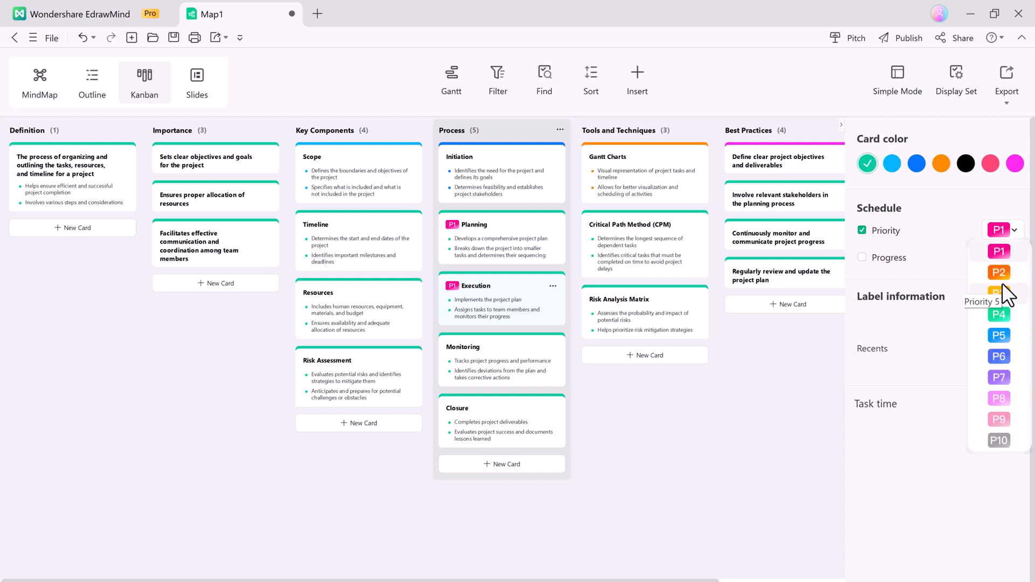
pyautogui.click(884, 290)
pyautogui.click(534, 361)
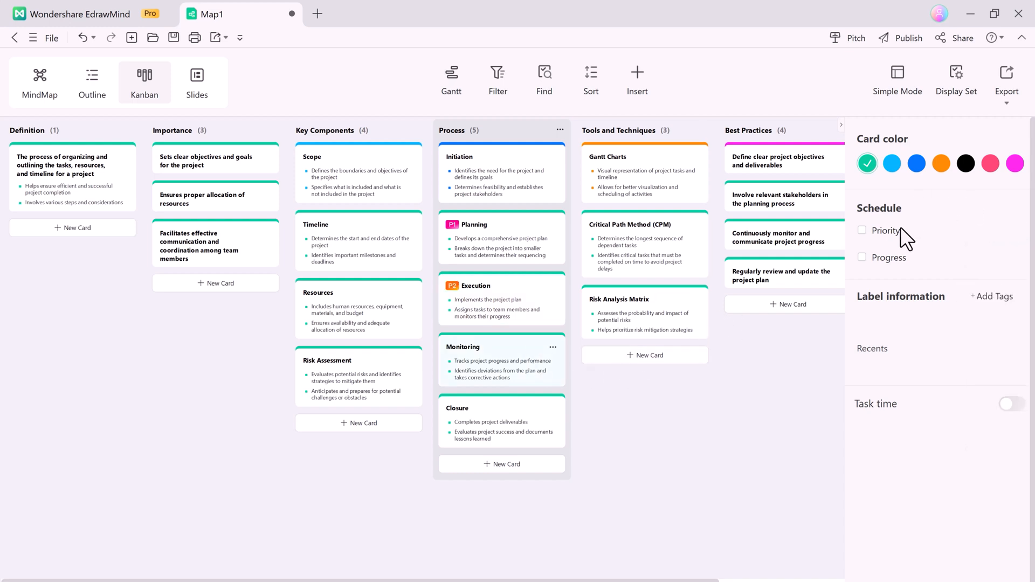
pyautogui.click(886, 231)
pyautogui.click(1014, 231)
pyautogui.click(997, 301)
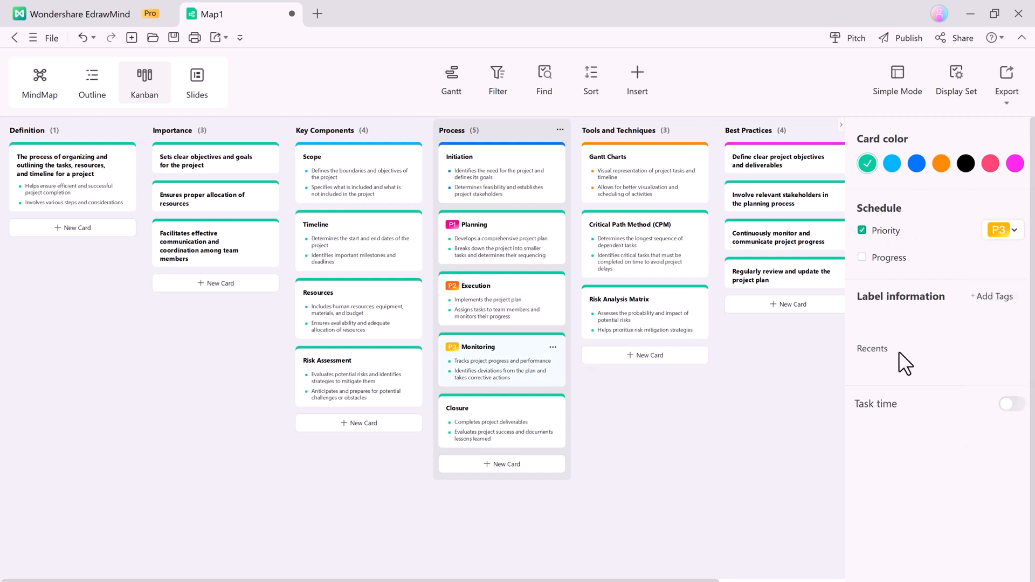
# Mark Initiation progress fully complete and add a task date to the Timeline card.
pyautogui.click(482, 441)
pyautogui.click(502, 174)
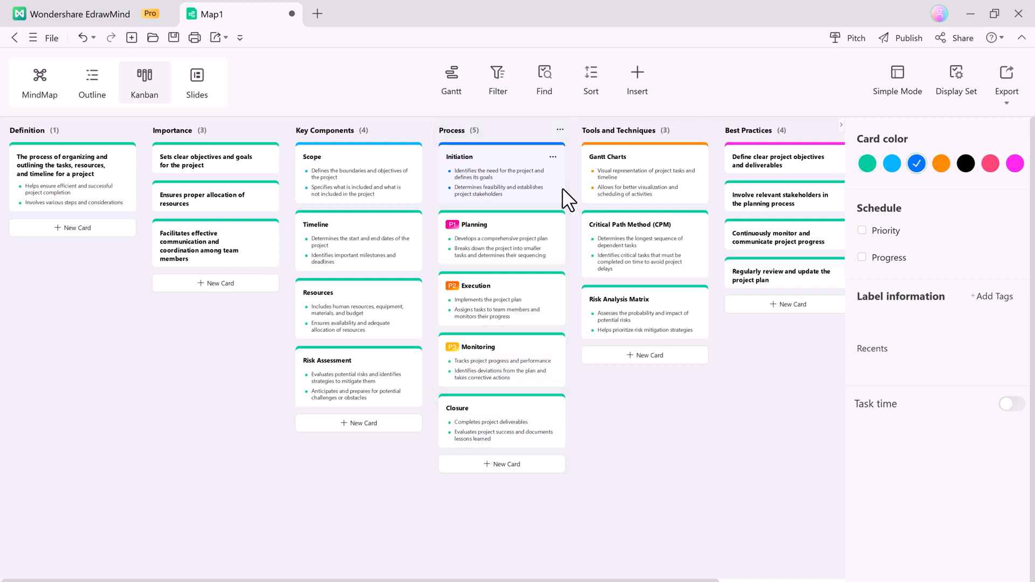
pyautogui.click(862, 258)
pyautogui.moveTo(938, 258); pyautogui.dragTo(1022, 257)
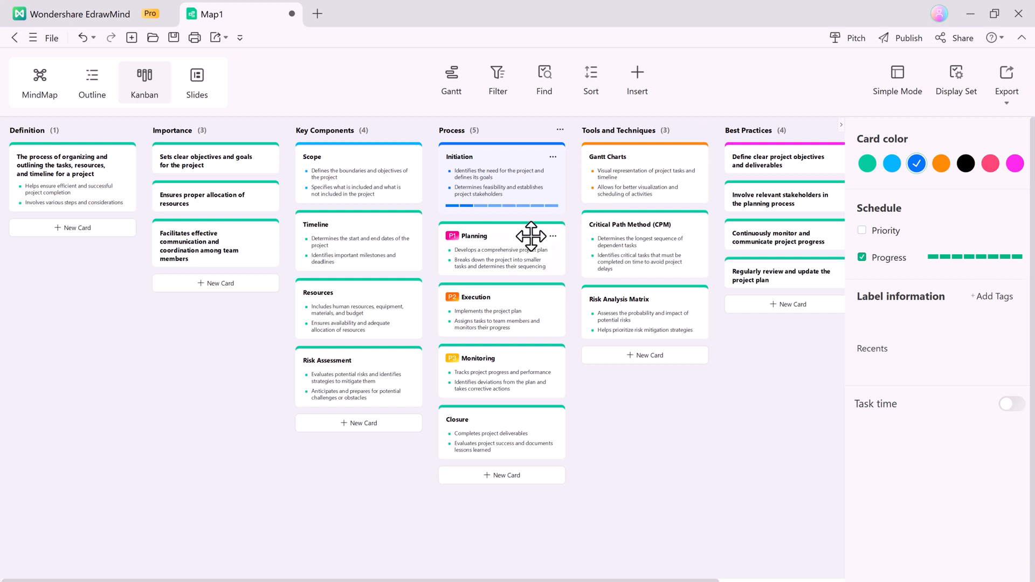
pyautogui.click(641, 173)
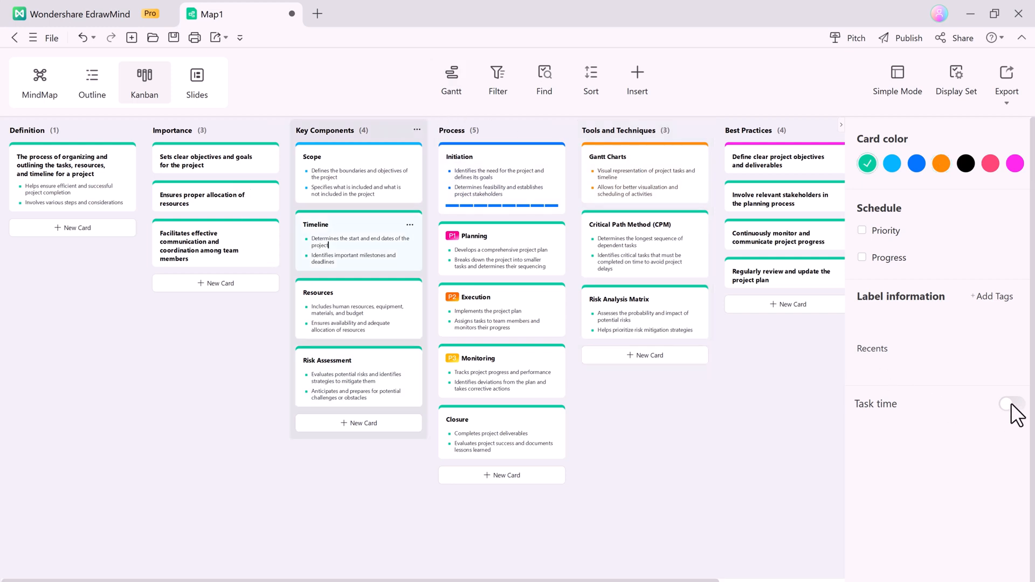
pyautogui.click(1011, 403)
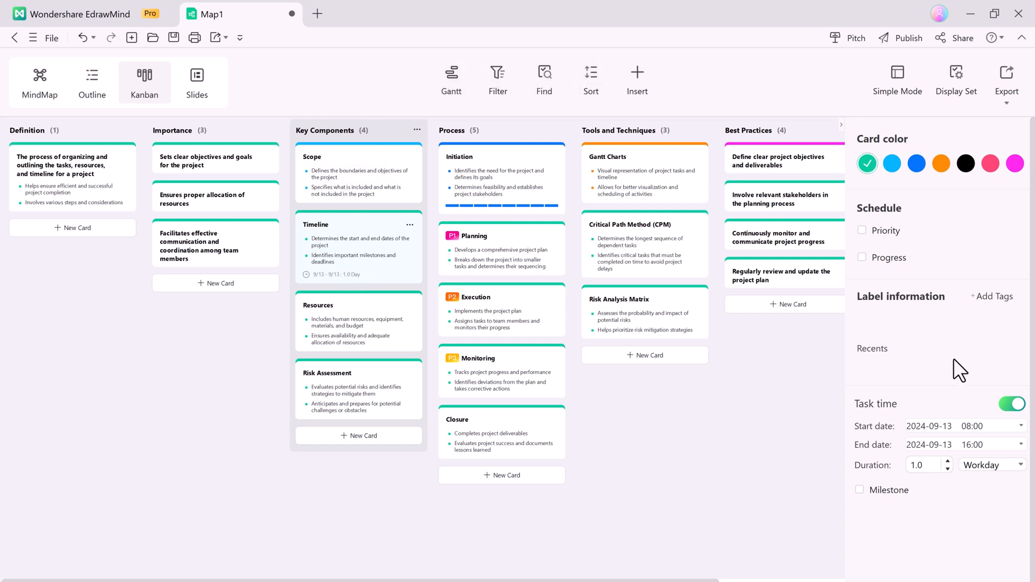
pyautogui.click(634, 463)
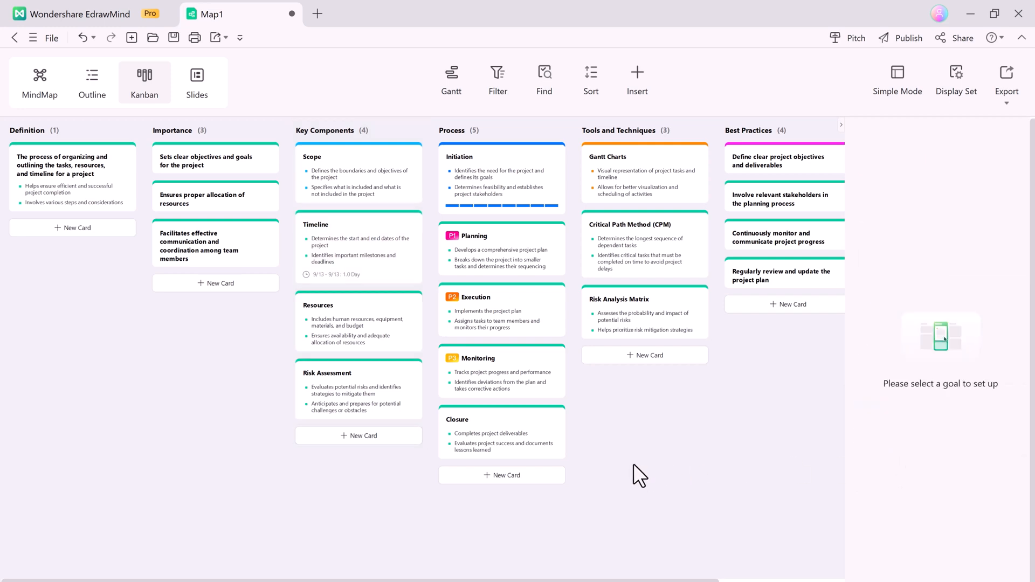
# Return to mind map view and start AI Slides presentation mode from the new-document menu.
pyautogui.click(40, 81)
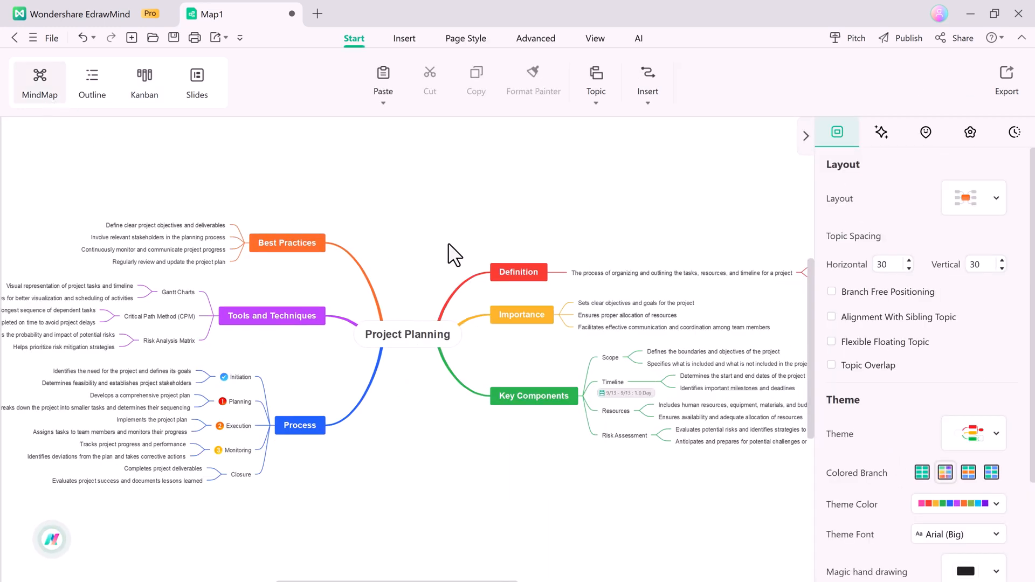
pyautogui.moveTo(405, 581); pyautogui.dragTo(391, 581)
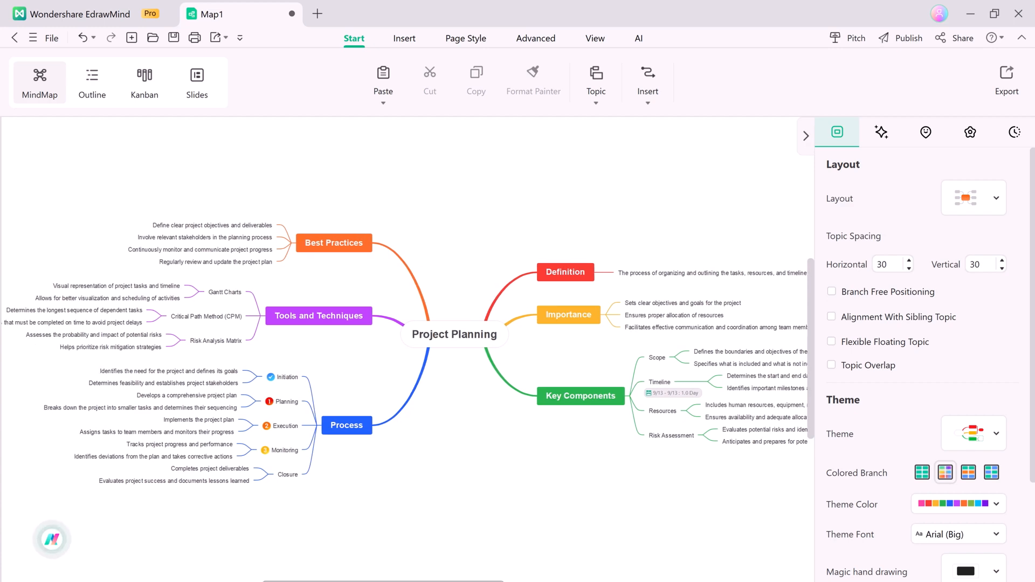
pyautogui.click(317, 14)
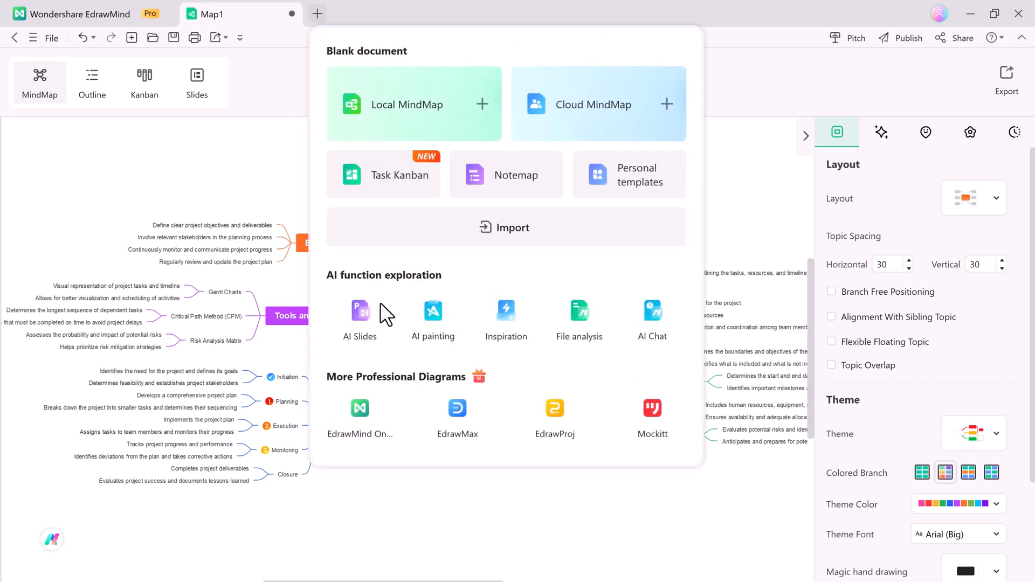
pyautogui.click(361, 316)
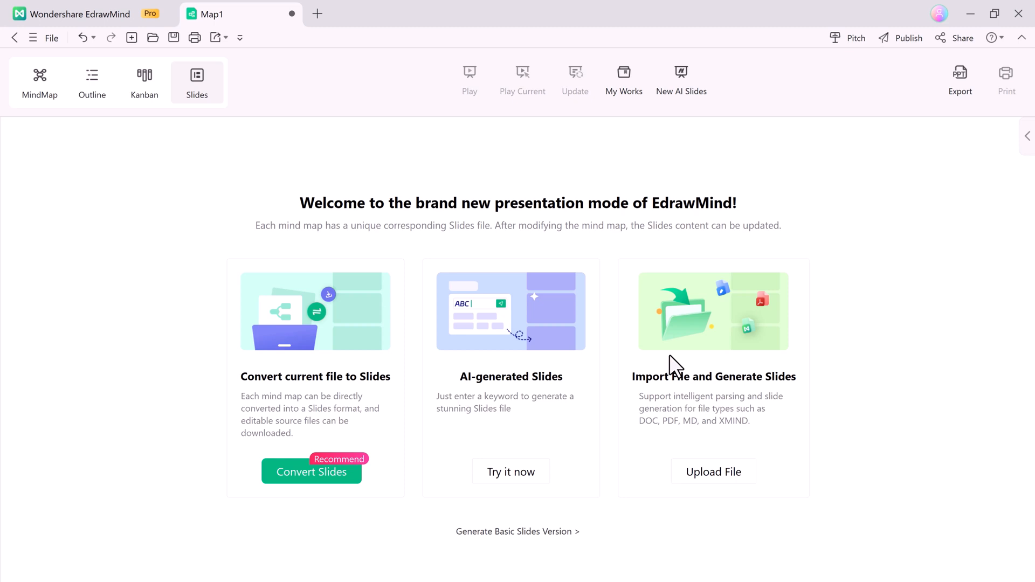
# Convert the map into a slide outline and generate slides in the Hipster style.
pyautogui.click(299, 472)
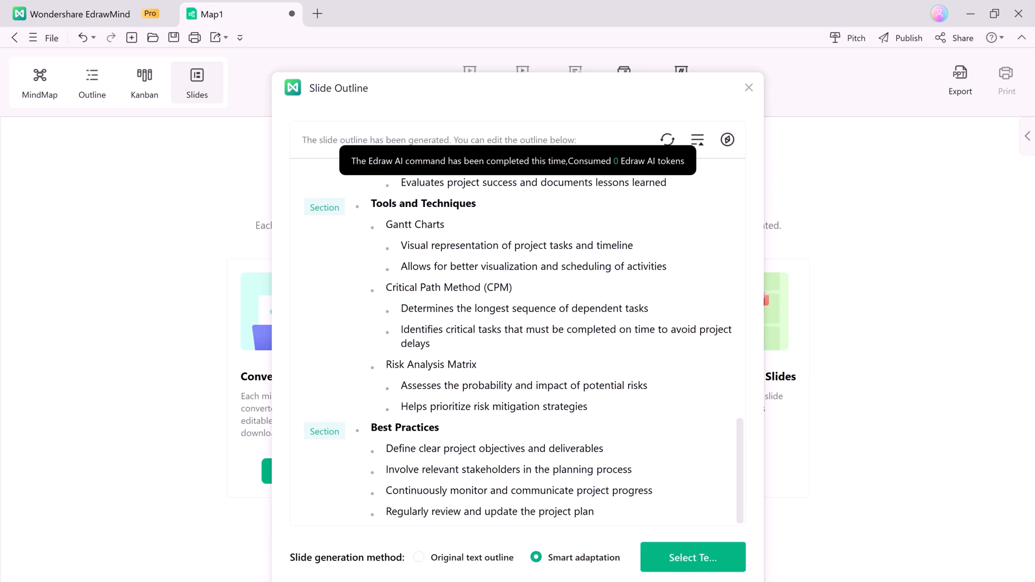
pyautogui.click(688, 562)
pyautogui.scroll(-2, 694, 271)
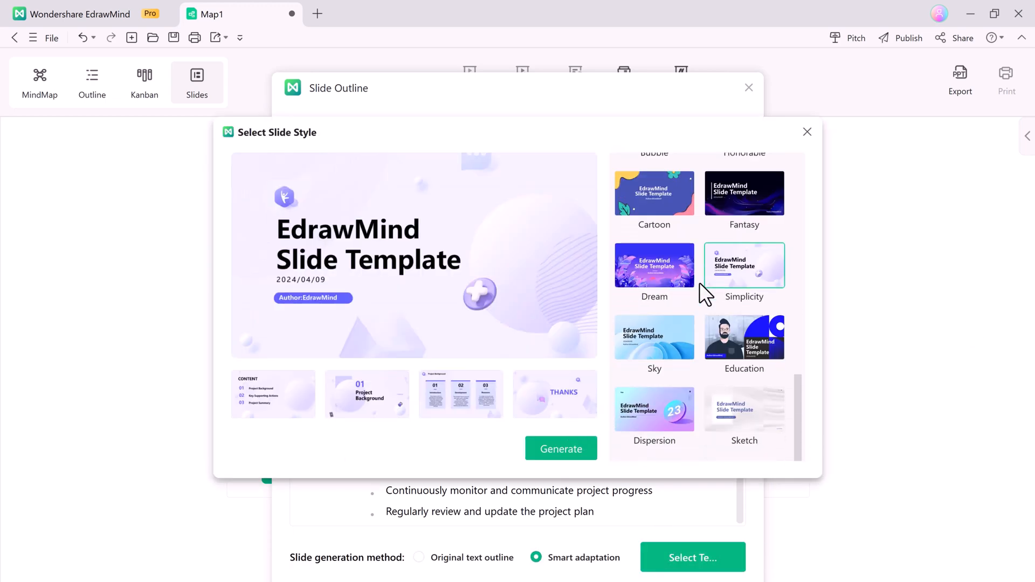
pyautogui.scroll(5, 712, 275)
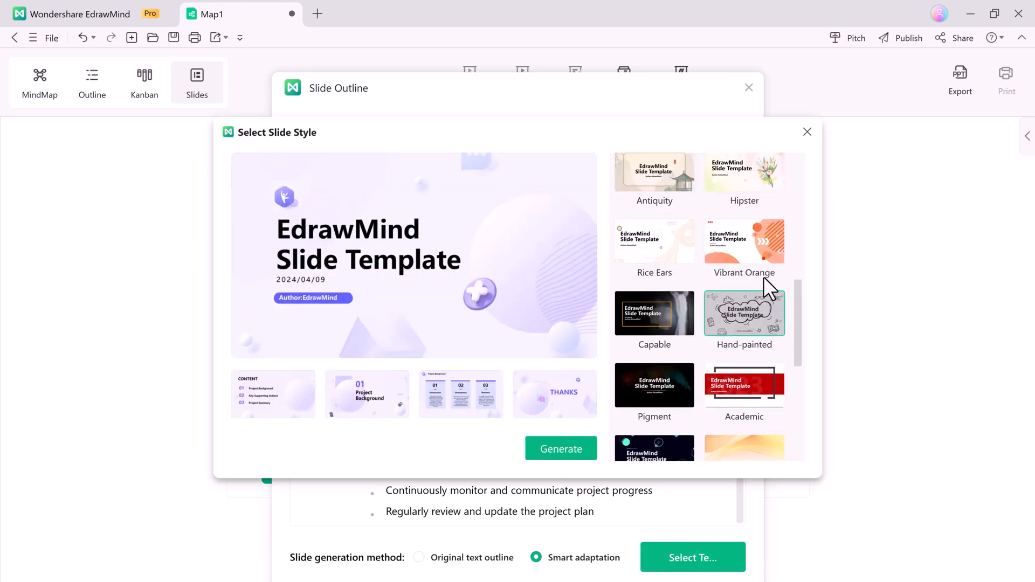
pyautogui.click(742, 200)
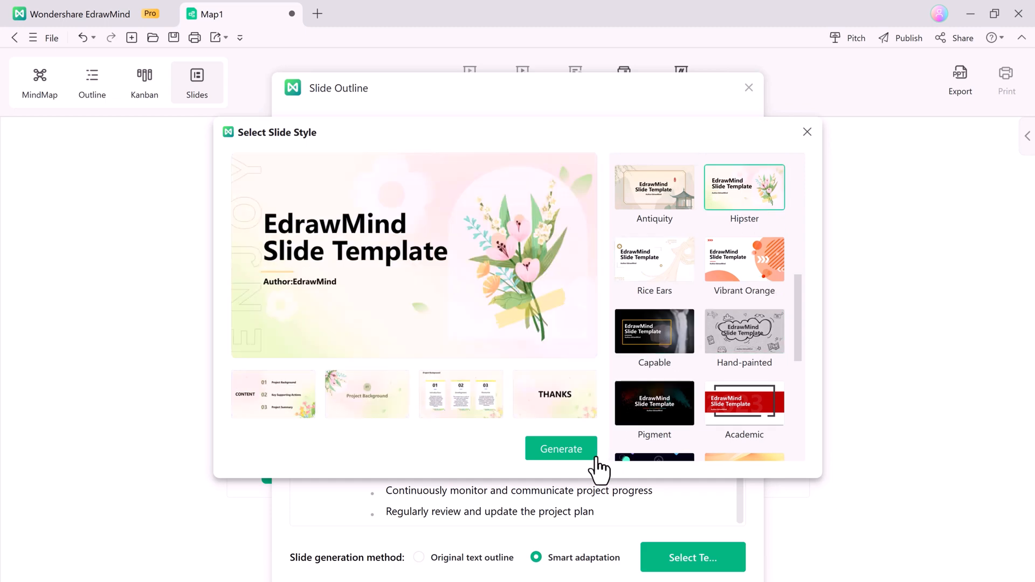
pyautogui.click(562, 449)
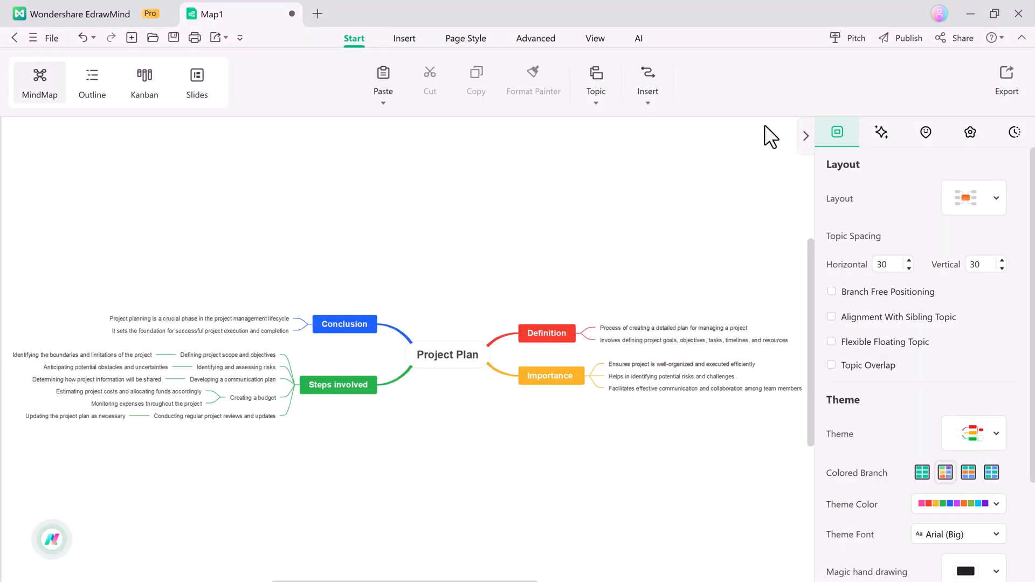
# Start turning the Project Planning map into a pitch.
pyautogui.click(847, 38)
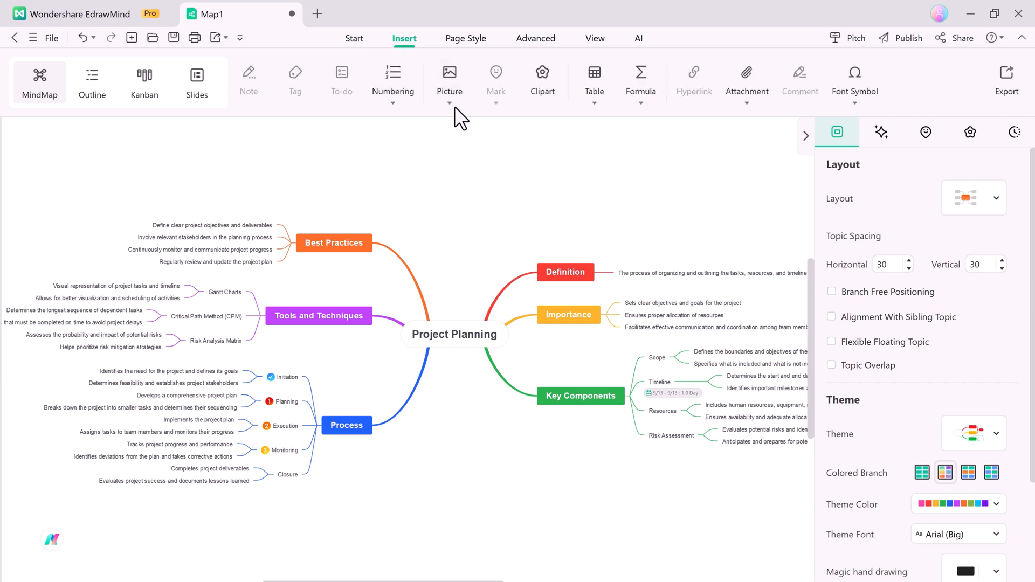
pyautogui.click(450, 91)
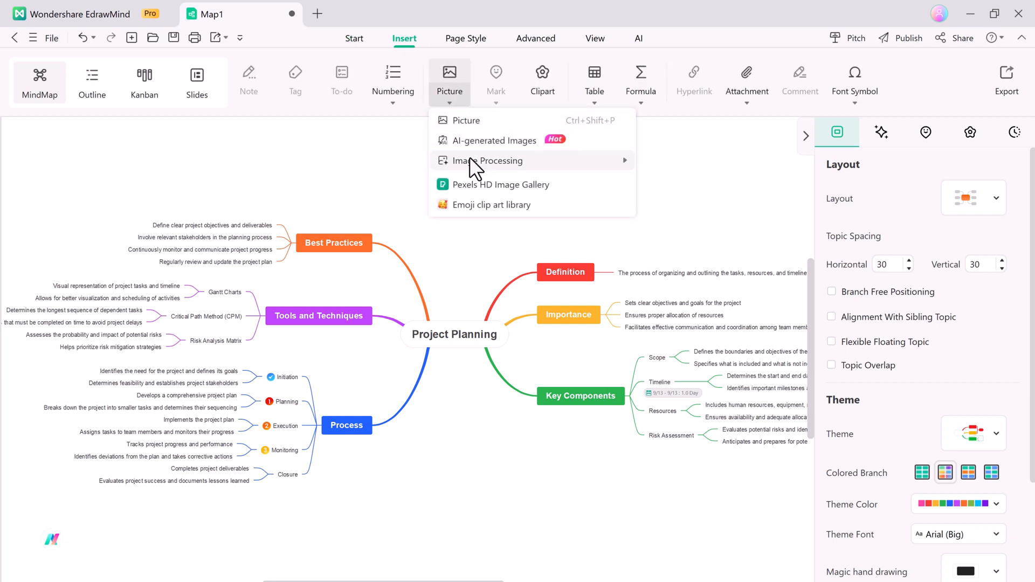
pyautogui.moveTo(515, 161)
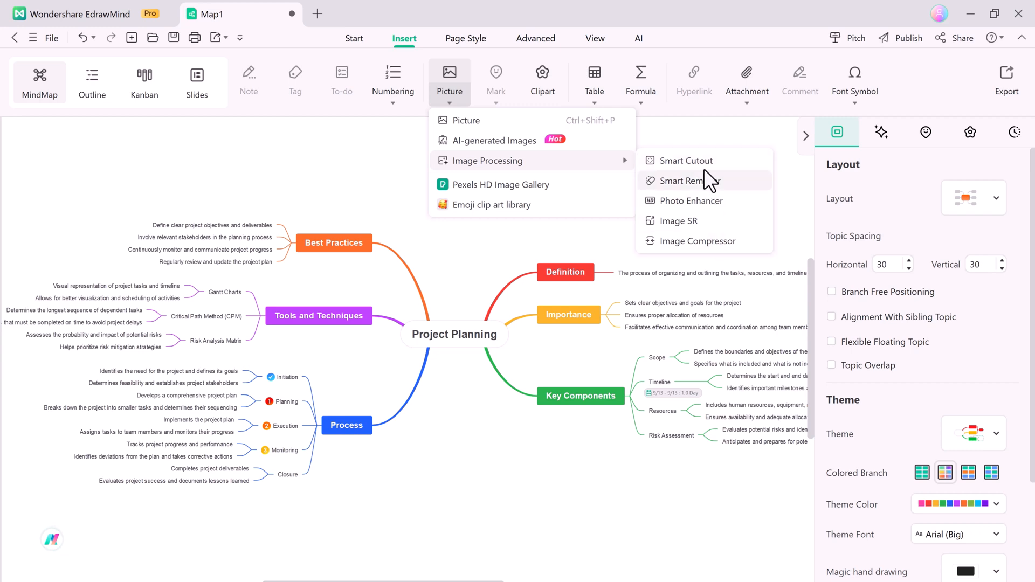
pyautogui.click(686, 161)
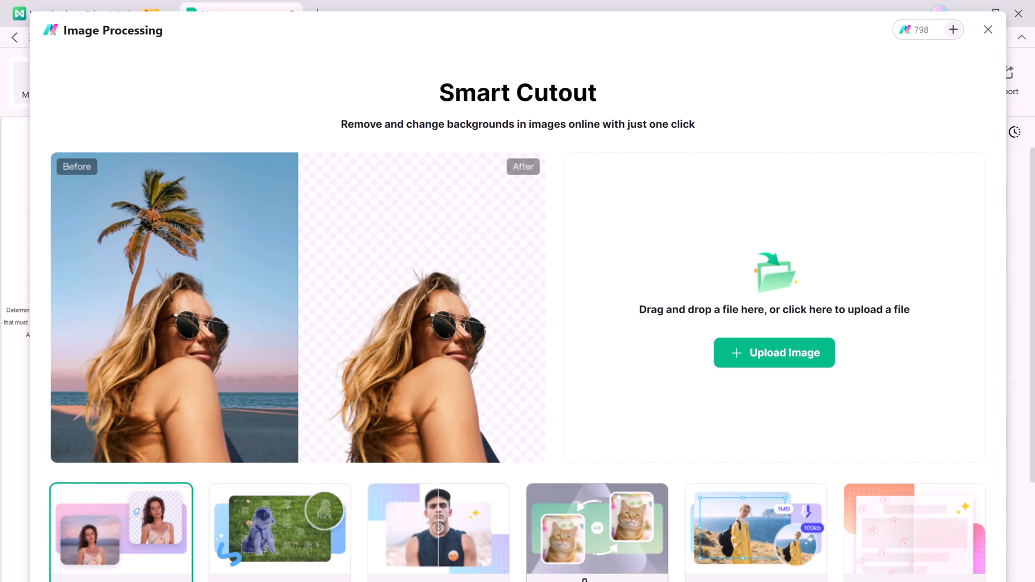
pyautogui.click(753, 364)
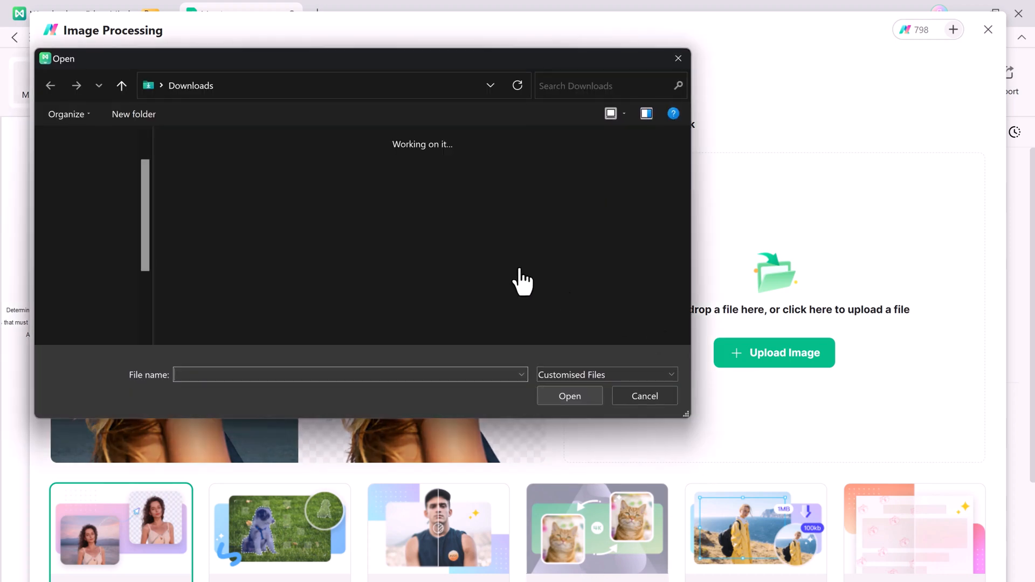
pyautogui.click(205, 283)
pyautogui.click(553, 396)
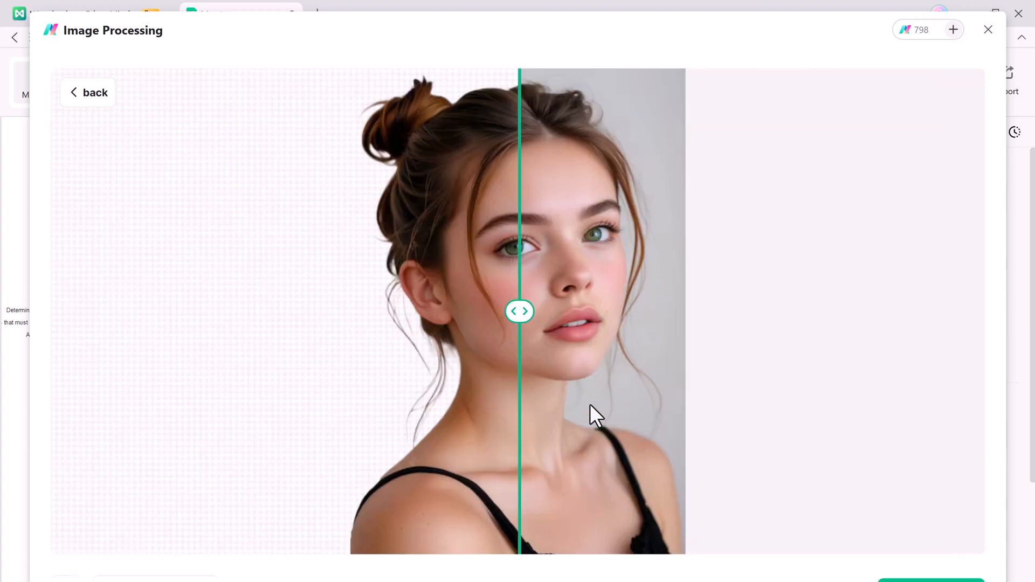
pyautogui.moveTo(521, 312); pyautogui.dragTo(853, 312)
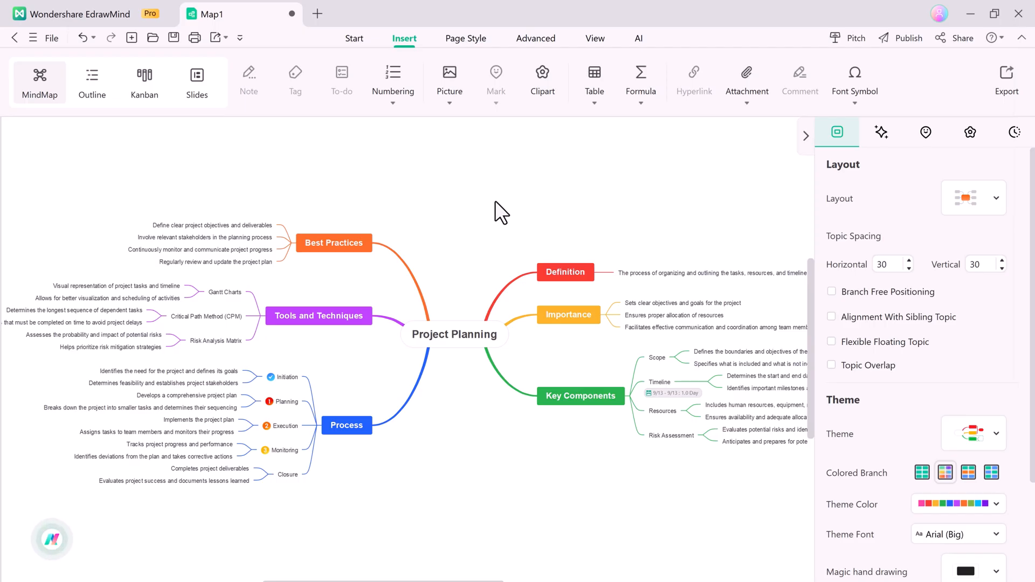
# Start AI Slides in a new document and generate an outline for 'Methods of reading notes'.
pyautogui.click(317, 13)
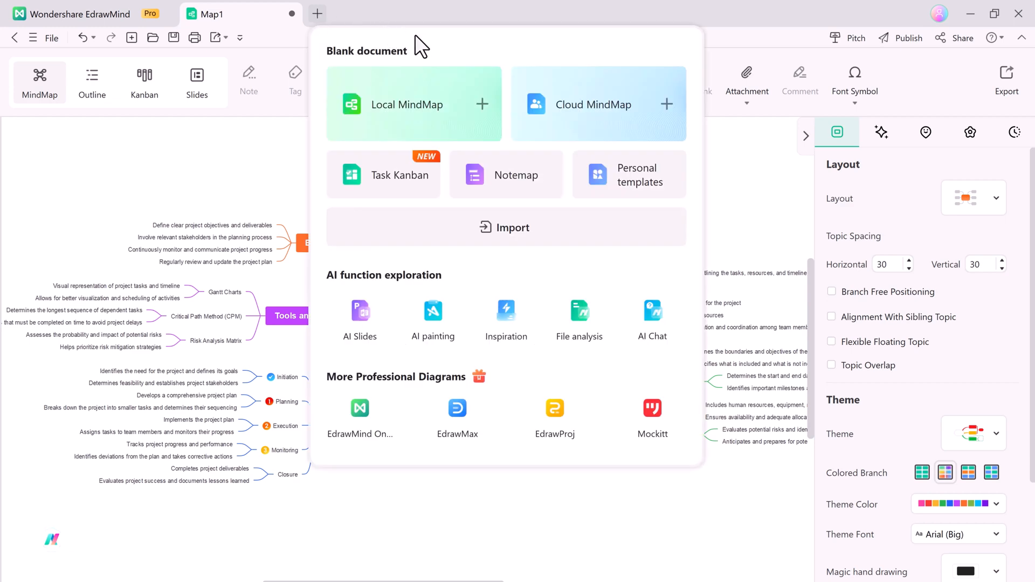
pyautogui.click(359, 335)
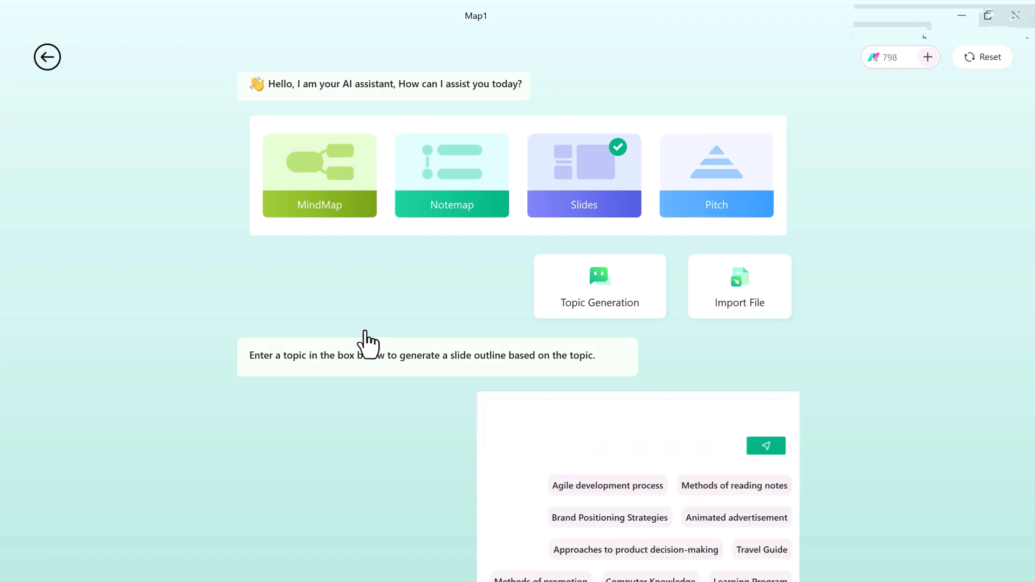
pyautogui.click(723, 492)
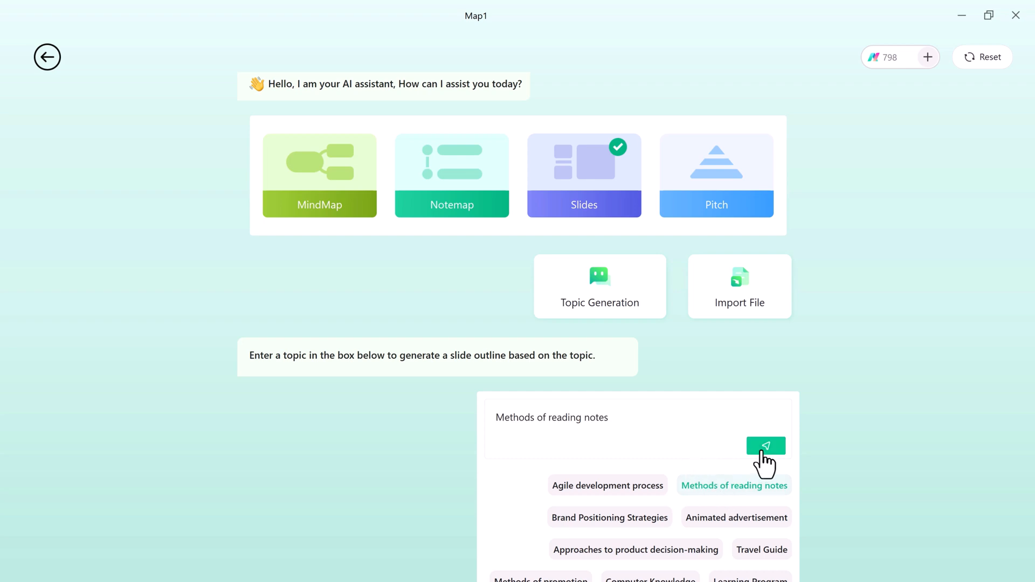
pyautogui.click(767, 446)
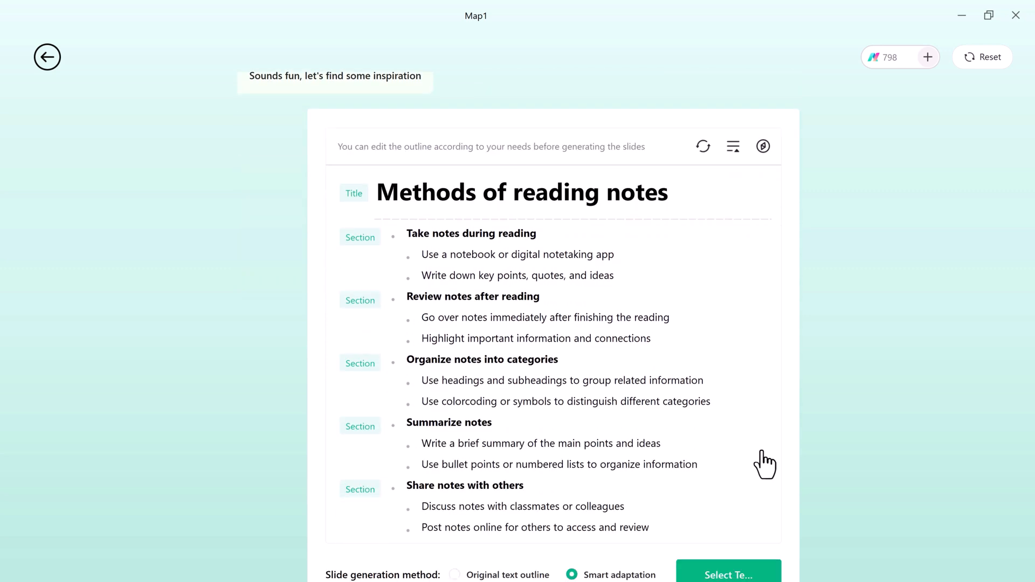
# Generate the slide deck from the outline in the dark Capable style.
pyautogui.click(742, 575)
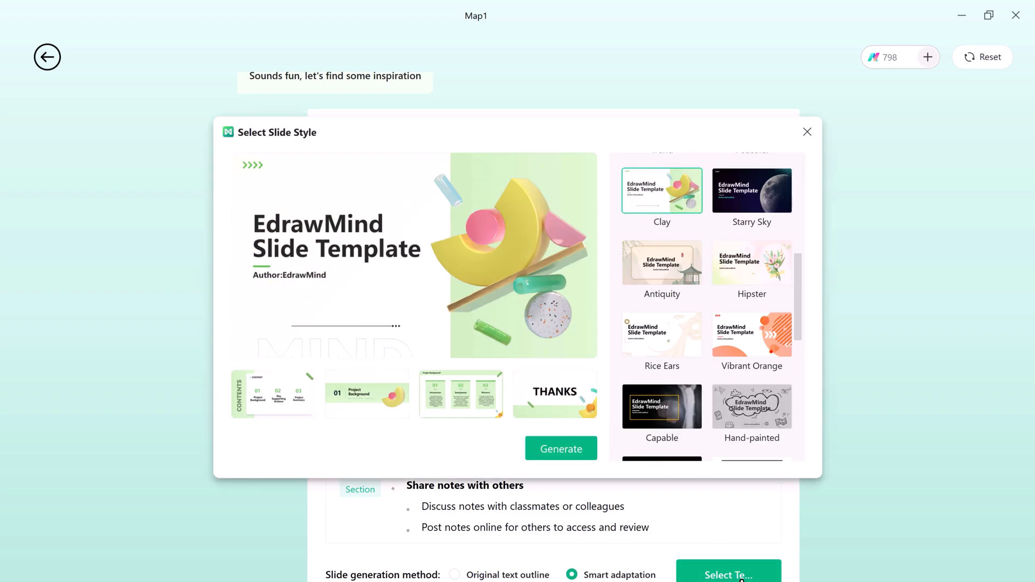
pyautogui.click(663, 407)
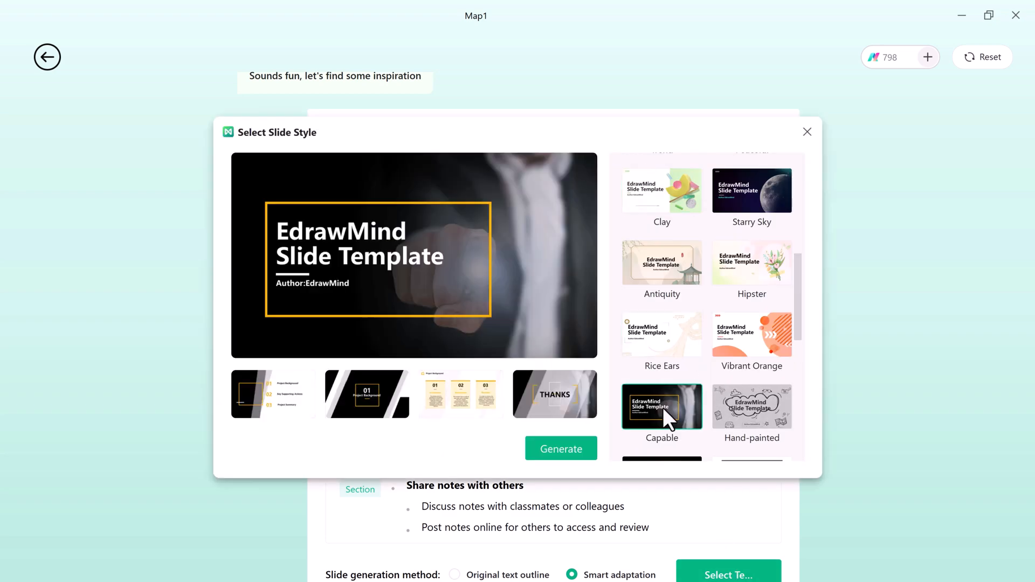
pyautogui.click(561, 450)
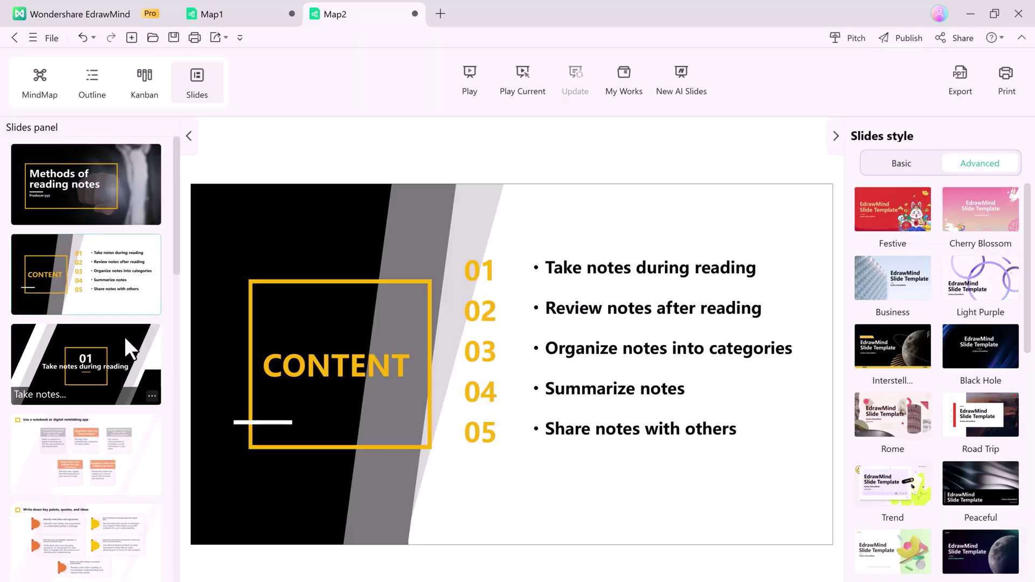
# Browse the deck's slides from Review notes through Post notes online.
pyautogui.click(122, 349)
pyautogui.click(114, 437)
pyautogui.scroll(-2, 116, 404)
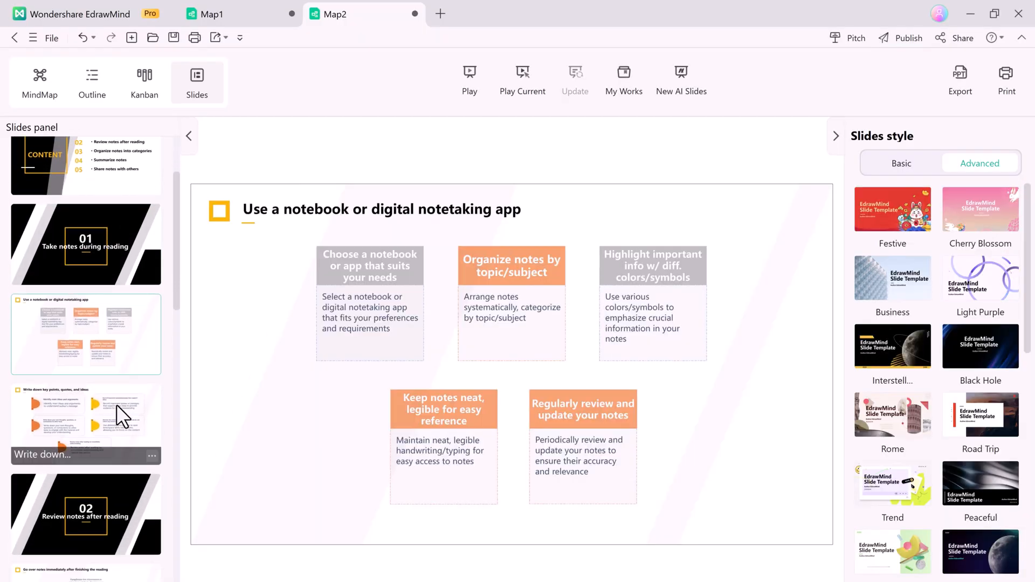
pyautogui.click(116, 404)
pyautogui.click(96, 442)
pyautogui.scroll(-4, 124, 421)
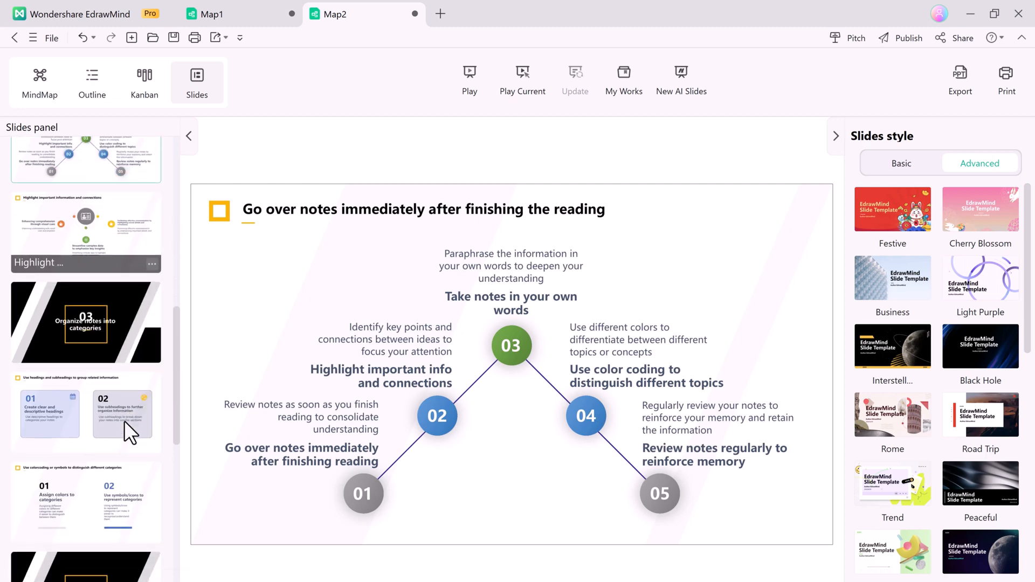
pyautogui.scroll(-2, 124, 421)
pyautogui.click(132, 406)
pyautogui.scroll(-2, 120, 366)
pyautogui.click(120, 367)
pyautogui.scroll(-3, 120, 387)
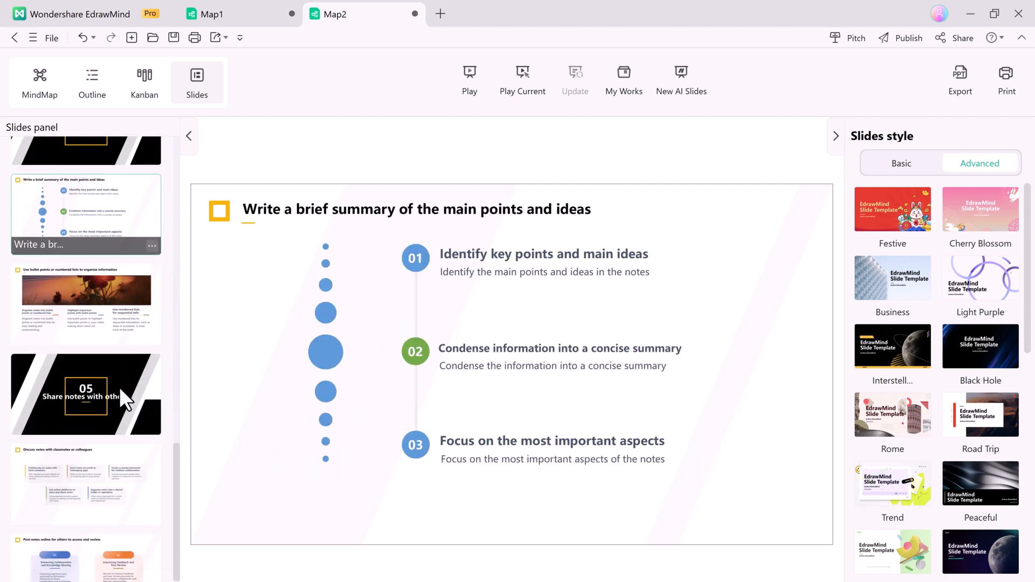
pyautogui.scroll(-2, 119, 387)
pyautogui.click(111, 386)
pyautogui.click(117, 482)
pyautogui.scroll(2, 126, 394)
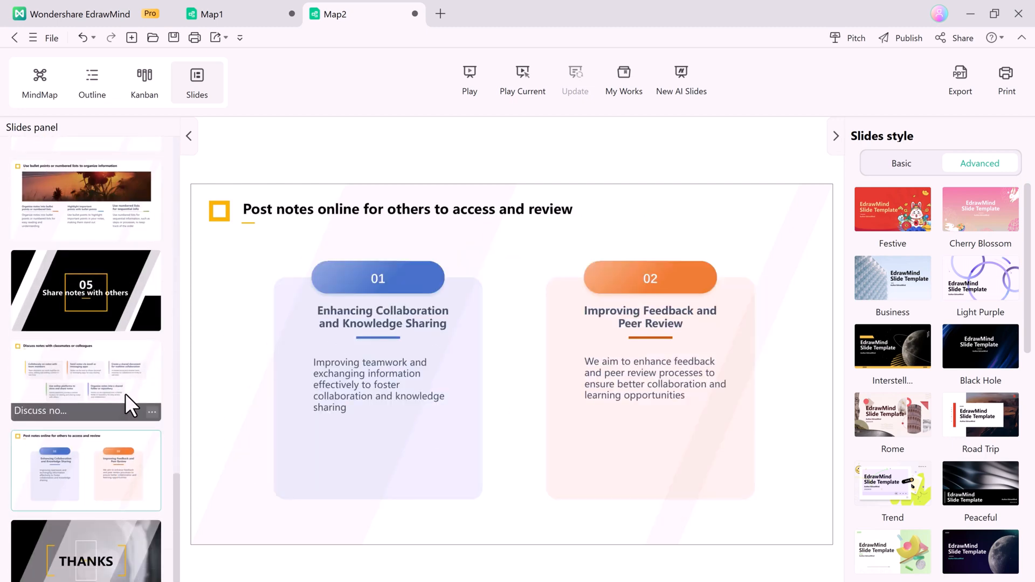
pyautogui.scroll(5, 122, 388)
pyautogui.scroll(3, 118, 384)
# Switch the deck to mind map view and return to the Project Planning map tab.
pyautogui.click(40, 81)
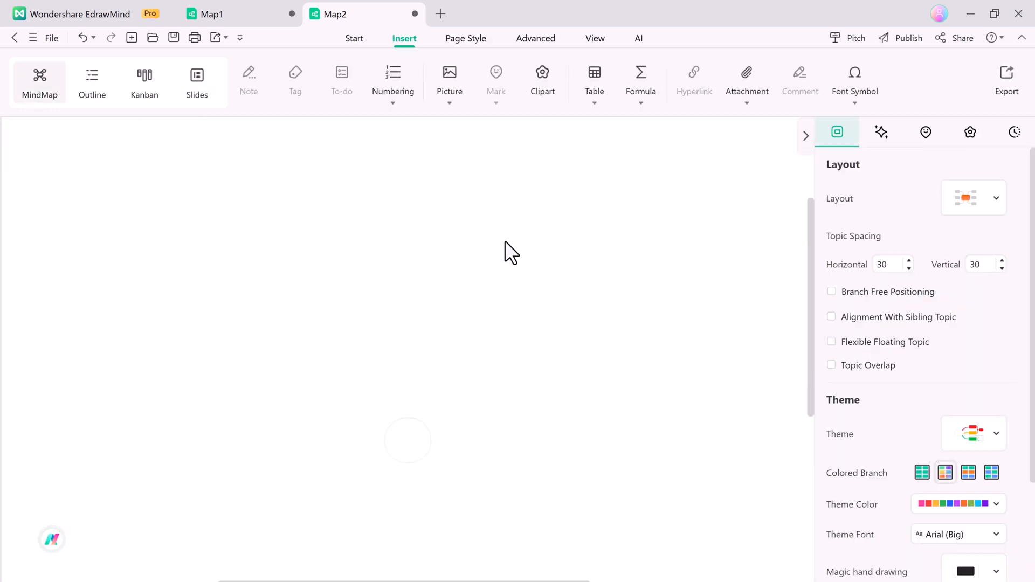
pyautogui.click(212, 14)
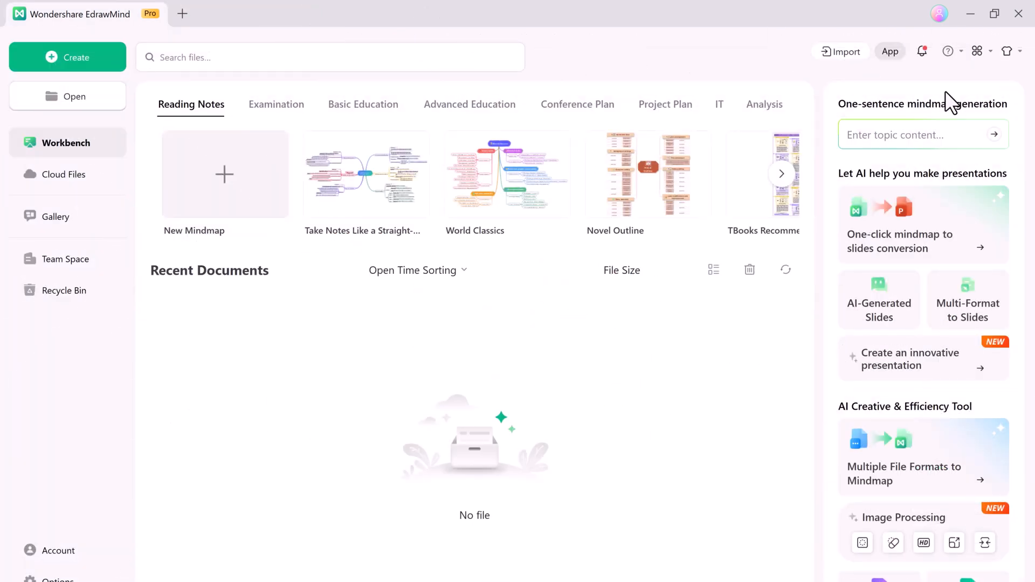
pyautogui.scroll(-2, 962, 166)
pyautogui.scroll(-2, 962, 179)
pyautogui.scroll(-1, 973, 321)
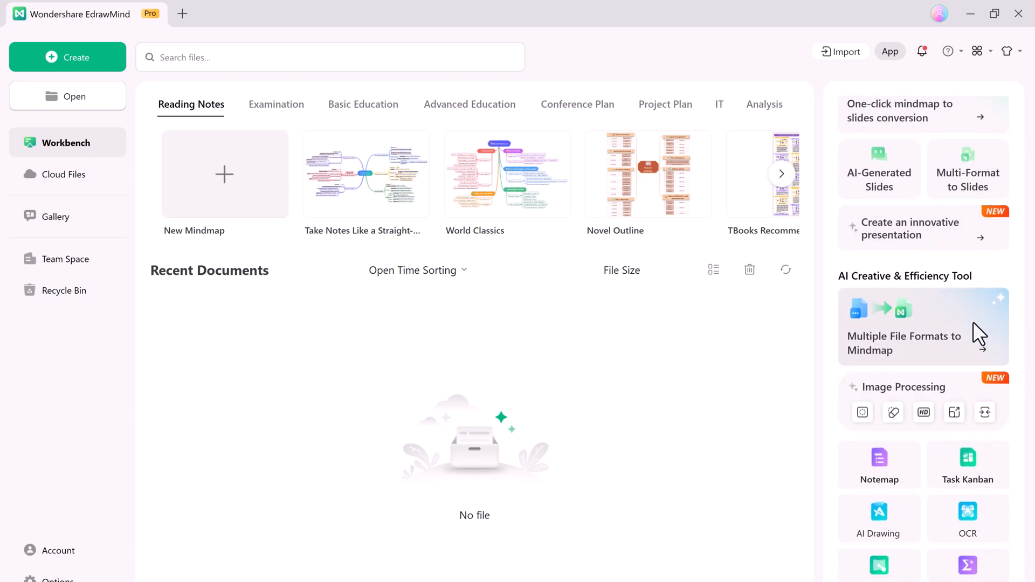
pyautogui.scroll(2, 973, 322)
pyautogui.scroll(2, 974, 322)
pyautogui.scroll(1, 970, 306)
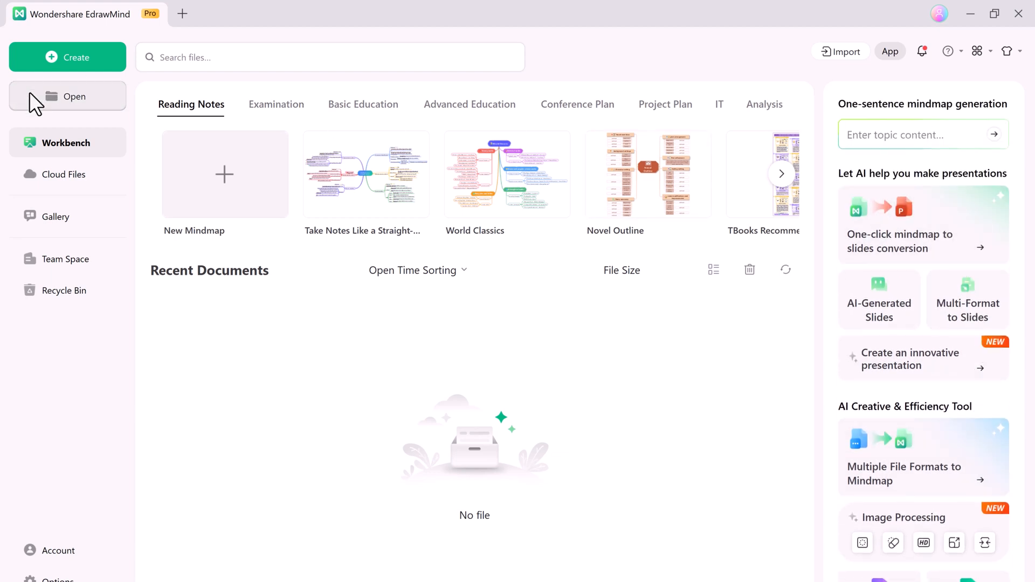
# Show the Examination templates, then the Basic Education templates in the gallery.
pyautogui.click(274, 108)
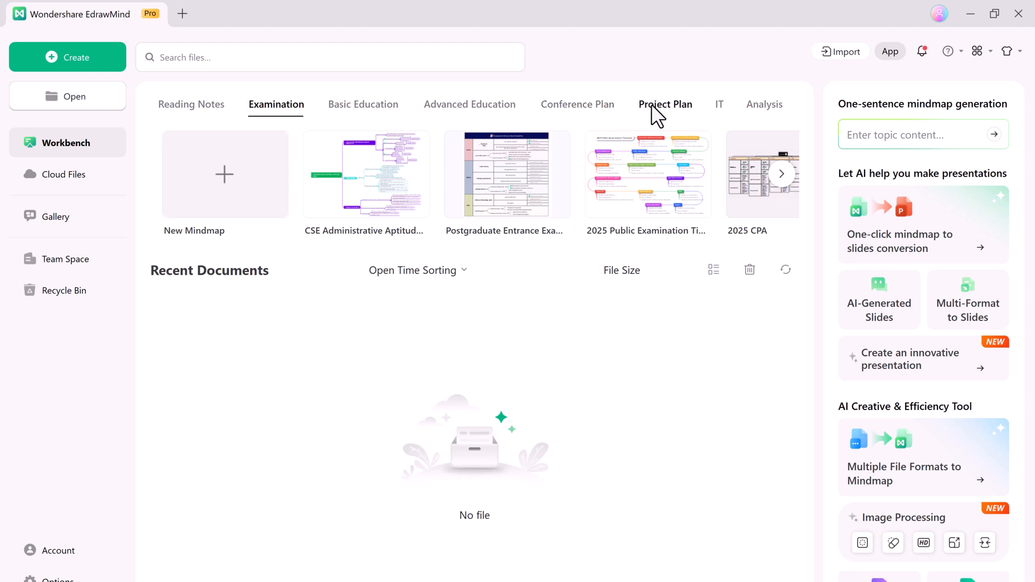
pyautogui.scroll(-1, 942, 182)
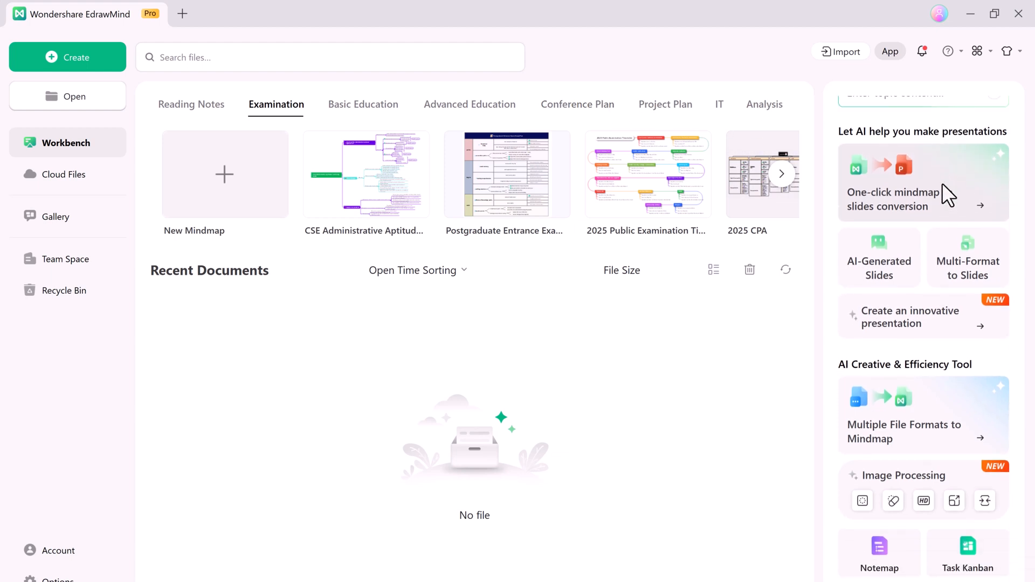
pyautogui.scroll(1, 942, 183)
pyautogui.click(363, 104)
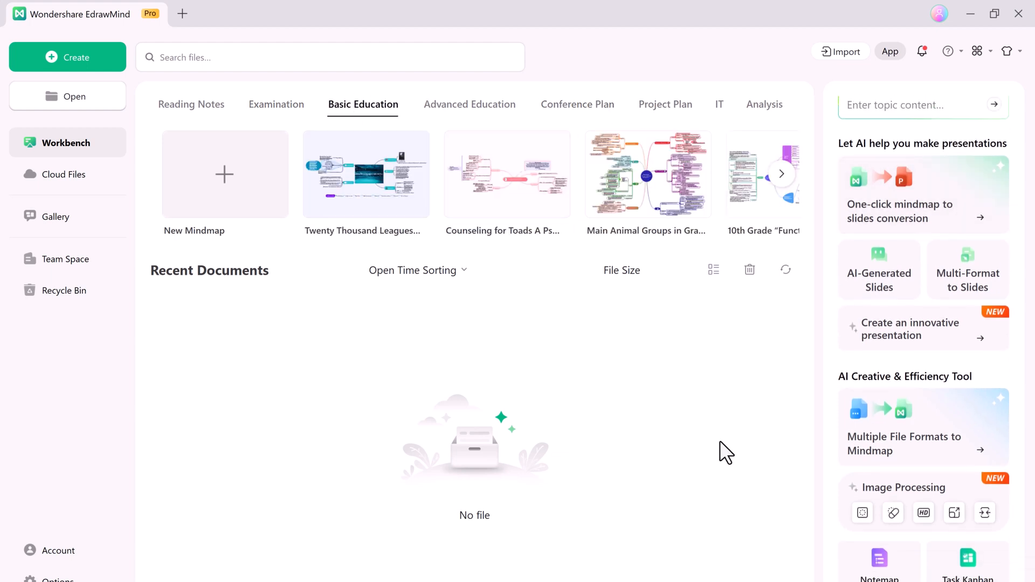